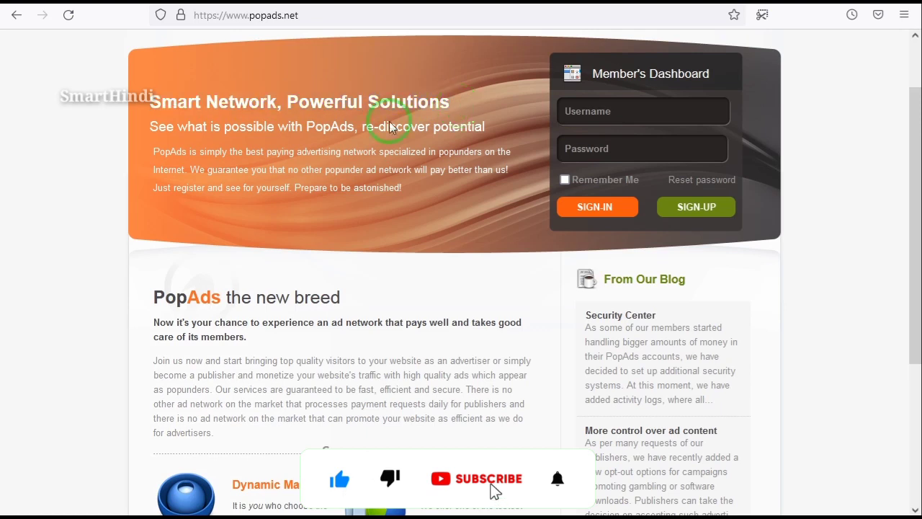
Read the PopAds home page, from the network introduction to the Dynamic Market, Fast Payments, Perfect Support and High Security highlights
drag(149, 133, 358, 134)
click(468, 108)
click(108, 164)
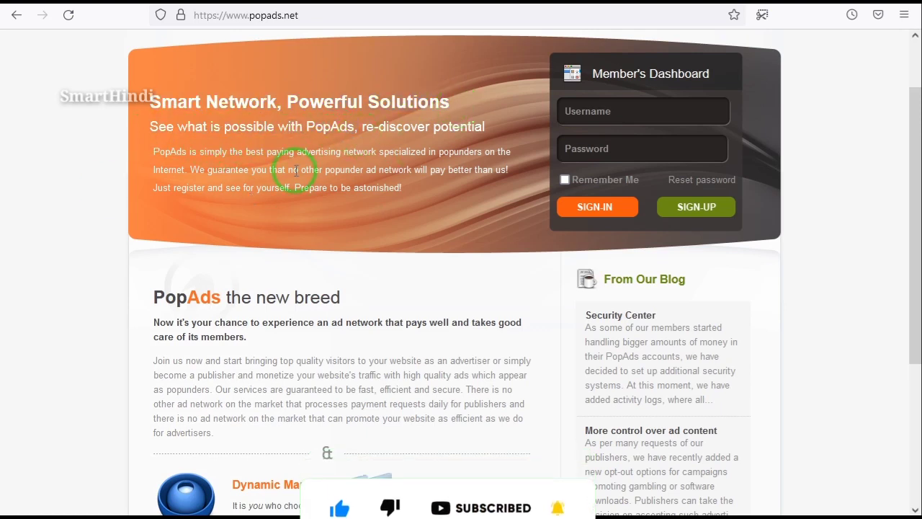
scroll(319, 181, down, 2)
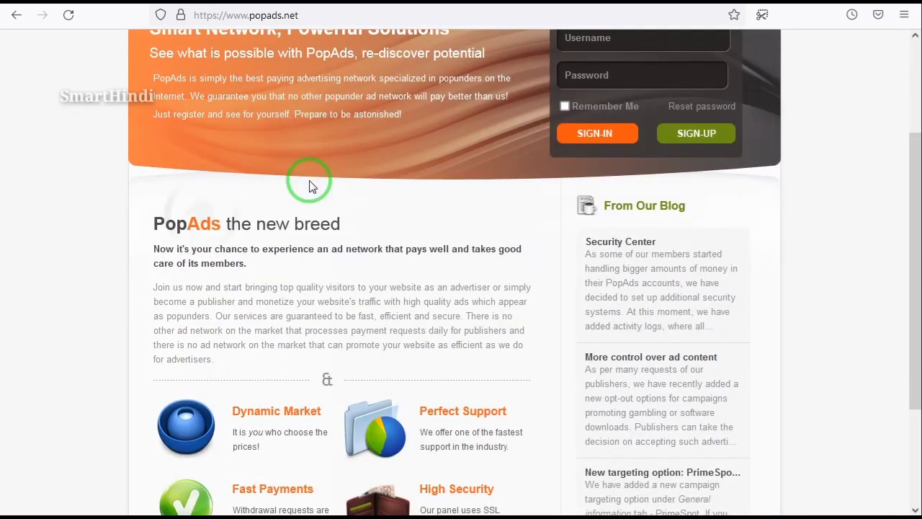
scroll(310, 186, down, 2)
drag(148, 149, 366, 159)
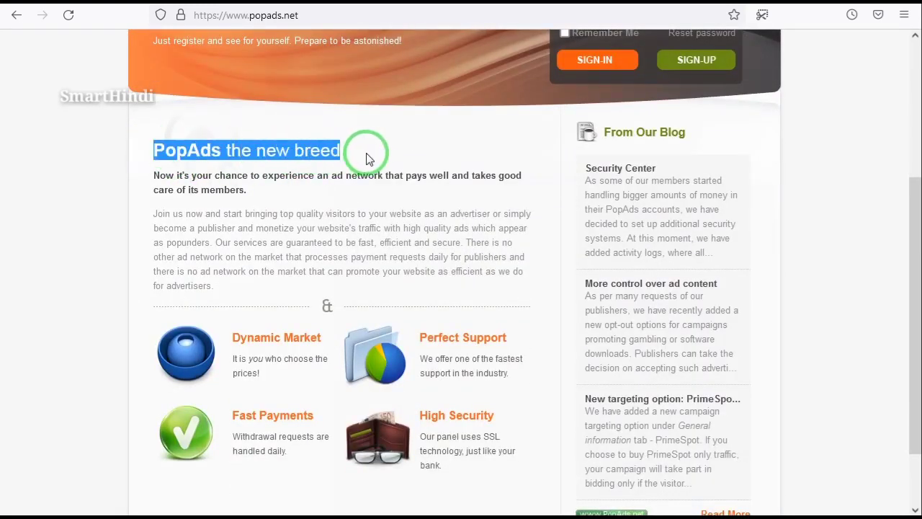
click(366, 159)
scroll(368, 161, down, 2)
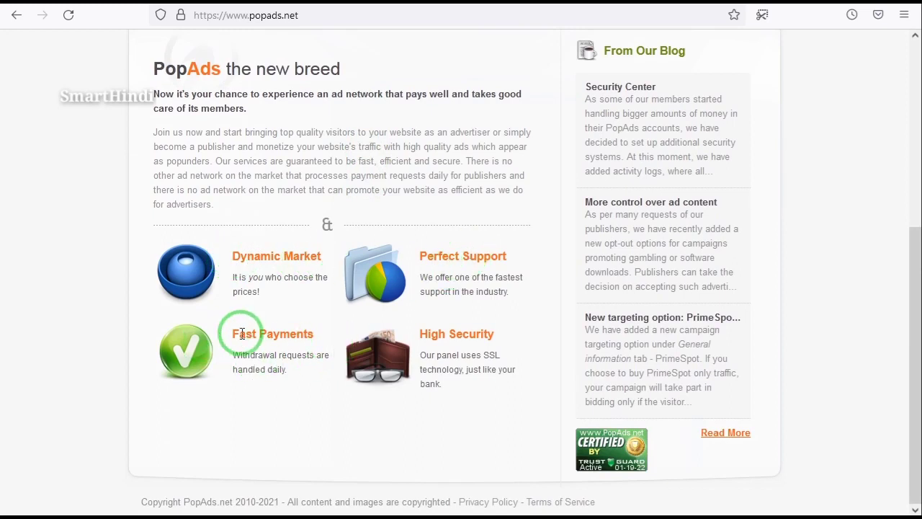
drag(234, 338, 307, 330)
click(428, 326)
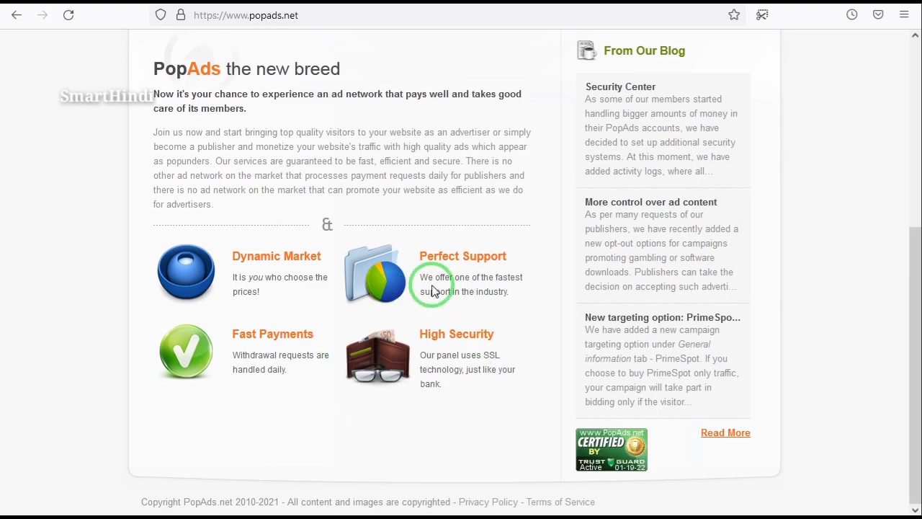
scroll(429, 289, up, 4)
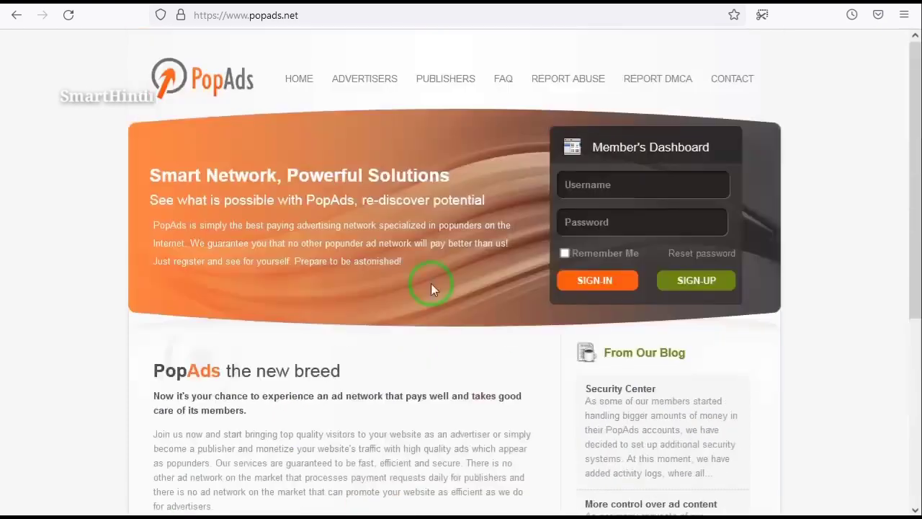
Open the Publishers page and read its headline and the payout methods under Super Fast Payments
click(446, 79)
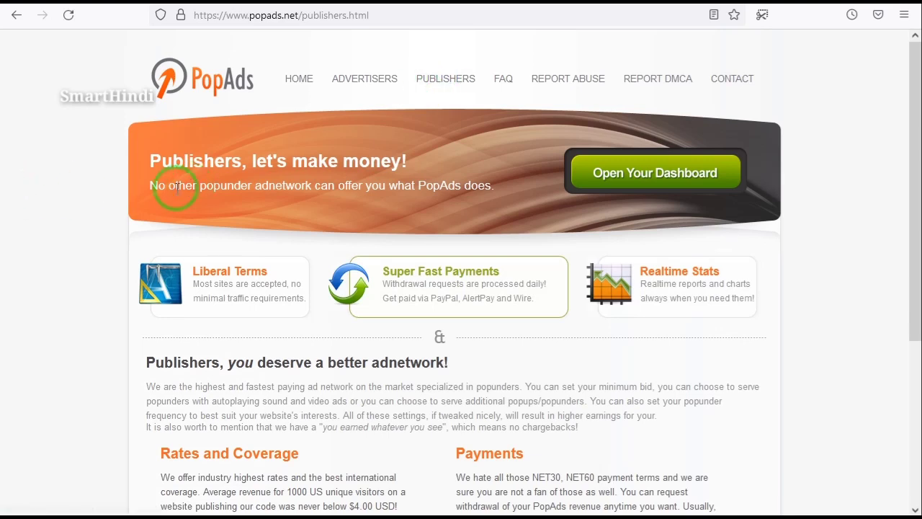
drag(146, 166, 406, 163)
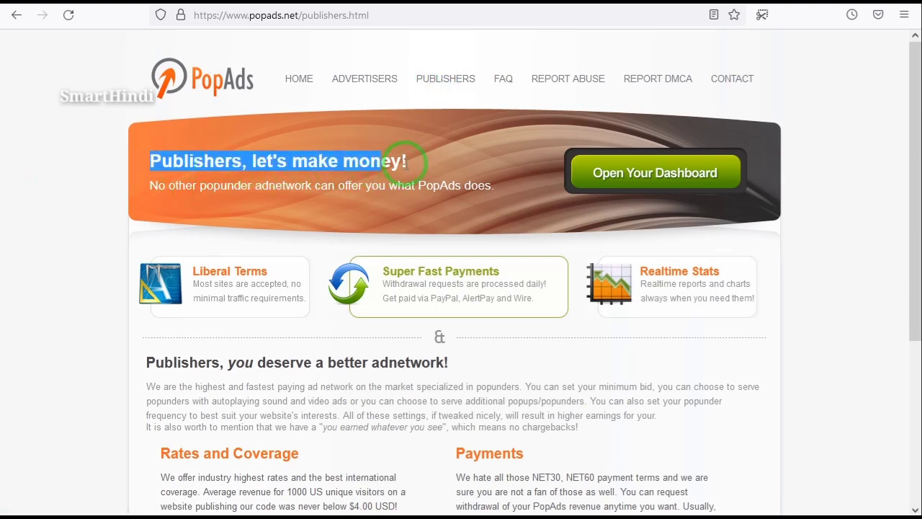
click(434, 169)
drag(146, 189, 513, 182)
click(447, 235)
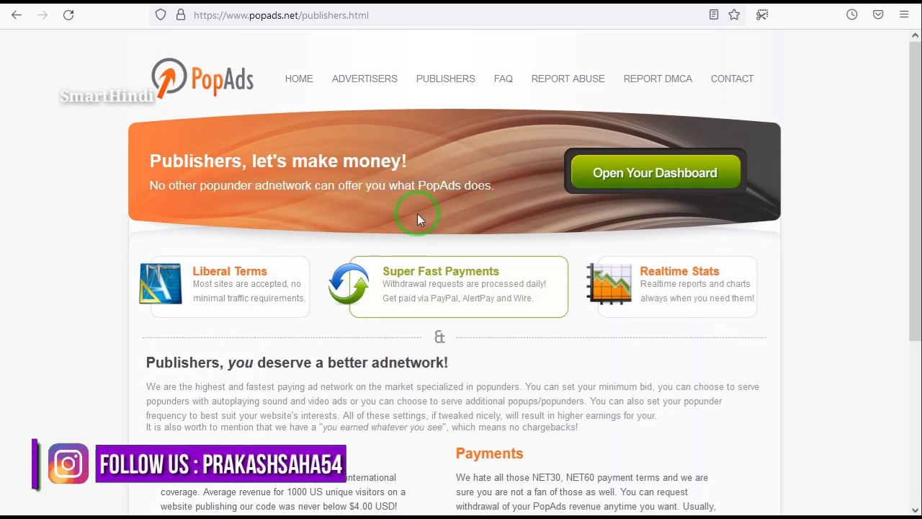
scroll(418, 218, down, 2)
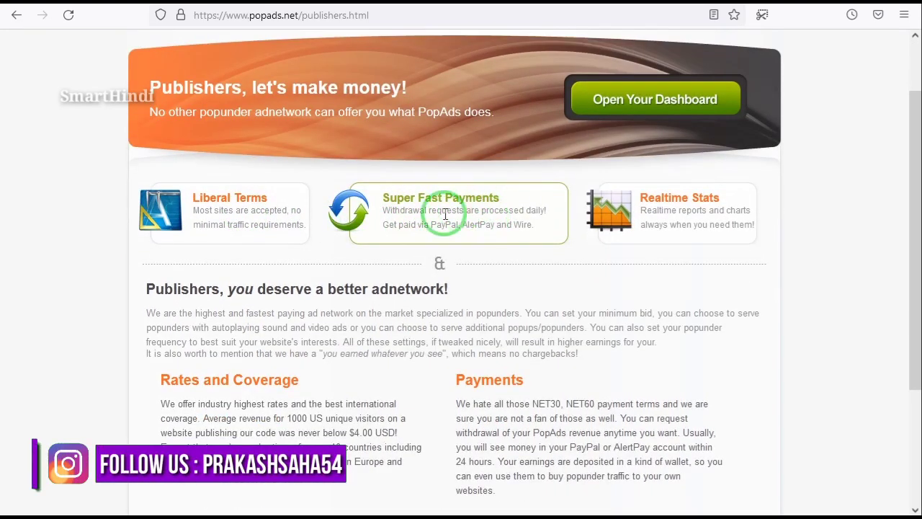
drag(384, 227, 539, 226)
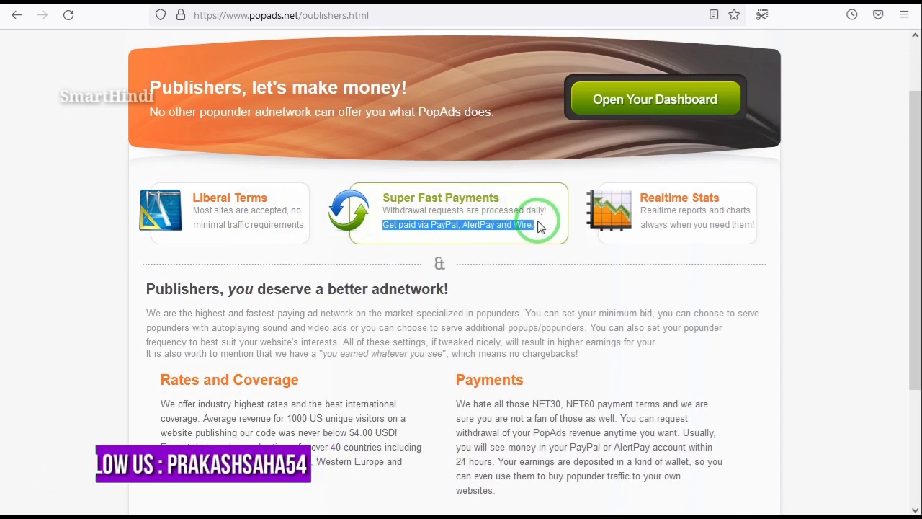
click(680, 181)
Examine the Rates and Coverage, Payments, Control and Support sections of the Publishers page
scroll(581, 265, down, 2)
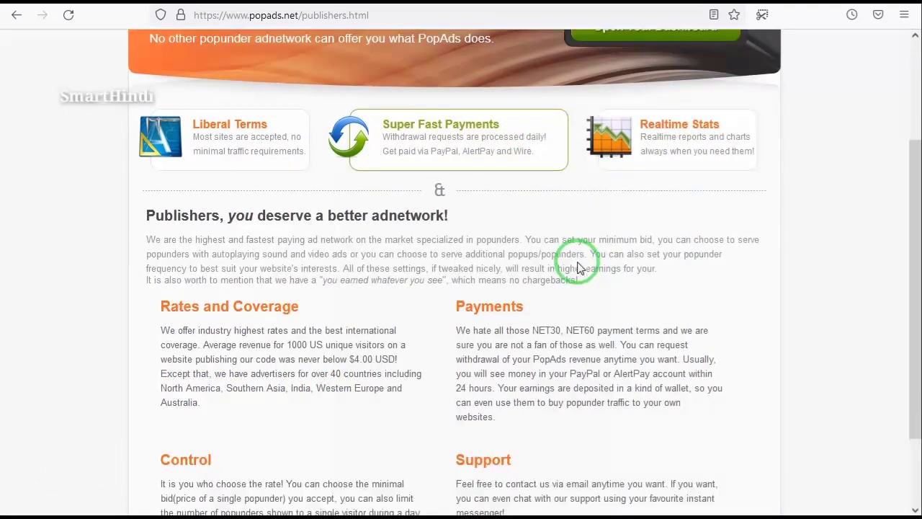
scroll(577, 264, up, 4)
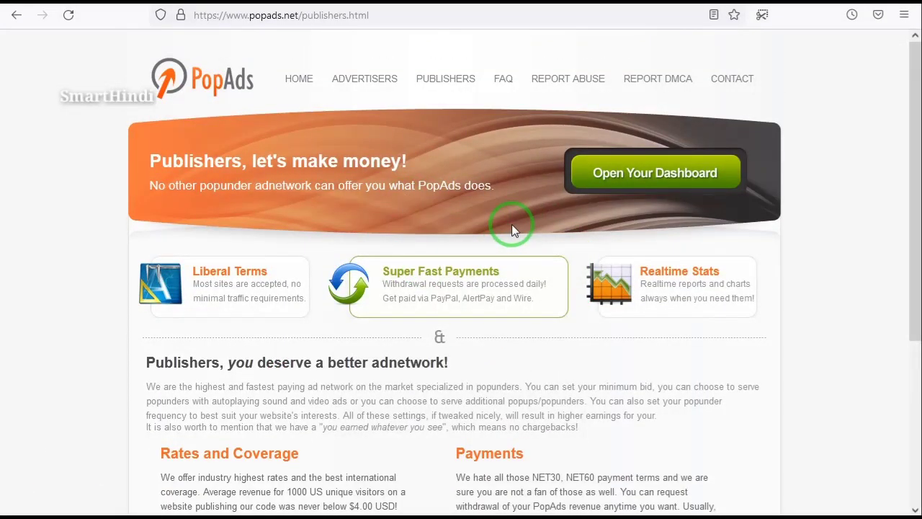
scroll(512, 225, down, 4)
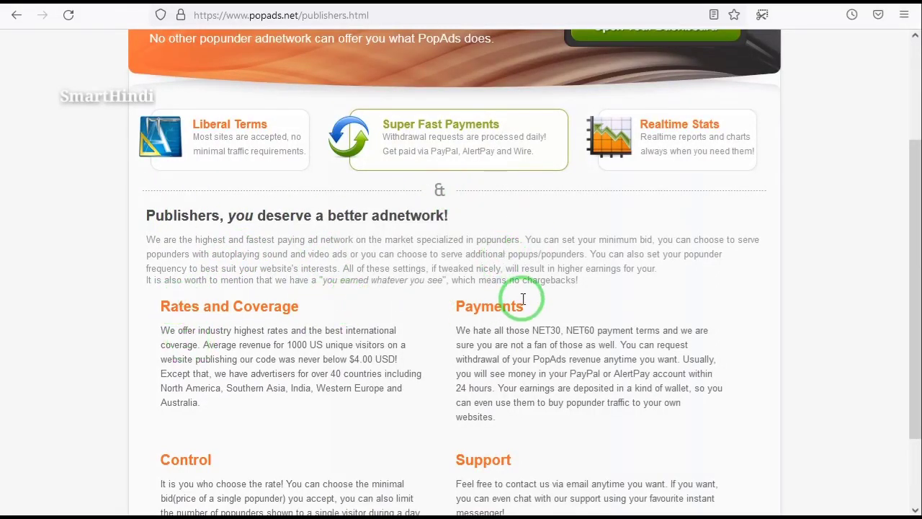
scroll(521, 301, down, 2)
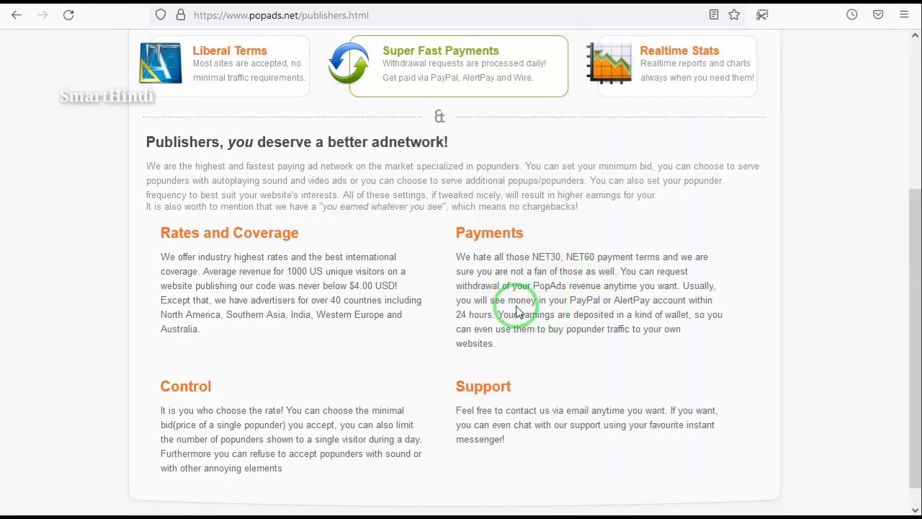
scroll(506, 302, down, 1)
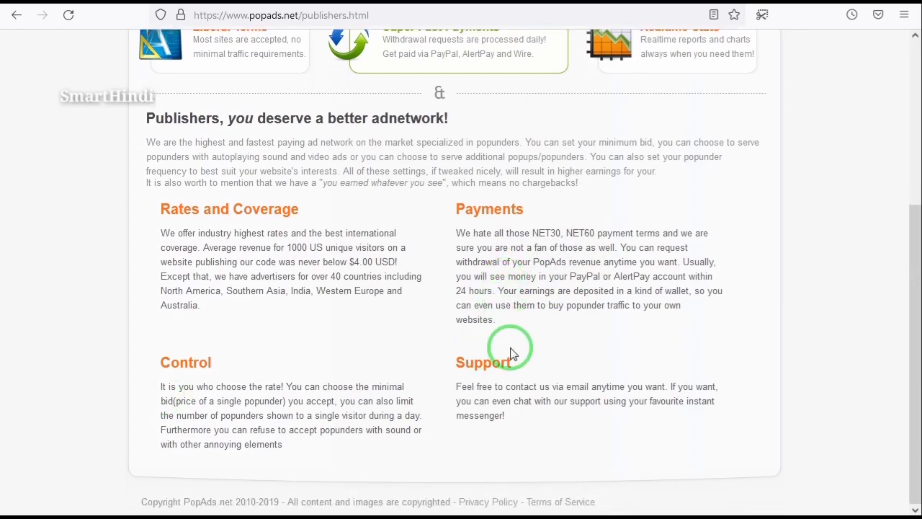
scroll(522, 355, up, 5)
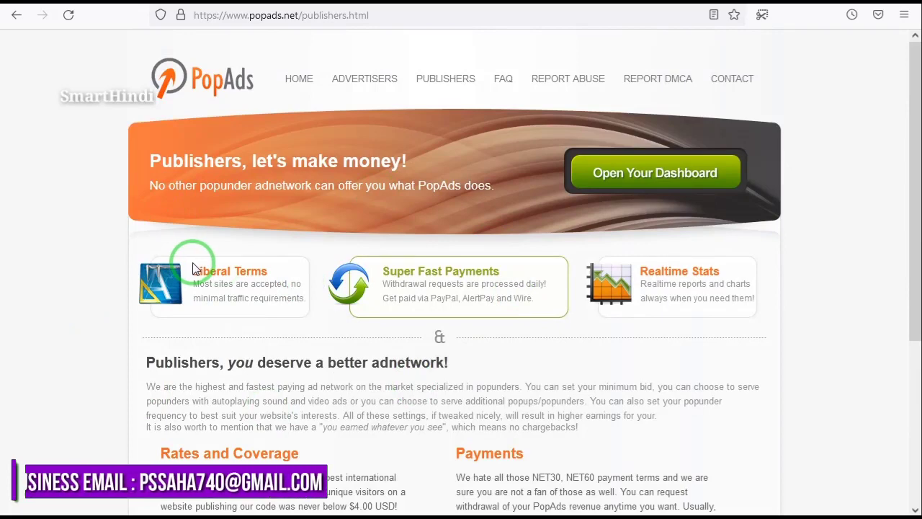
Return to the home page, open the sign-up form and set the account type to Publisher
click(306, 80)
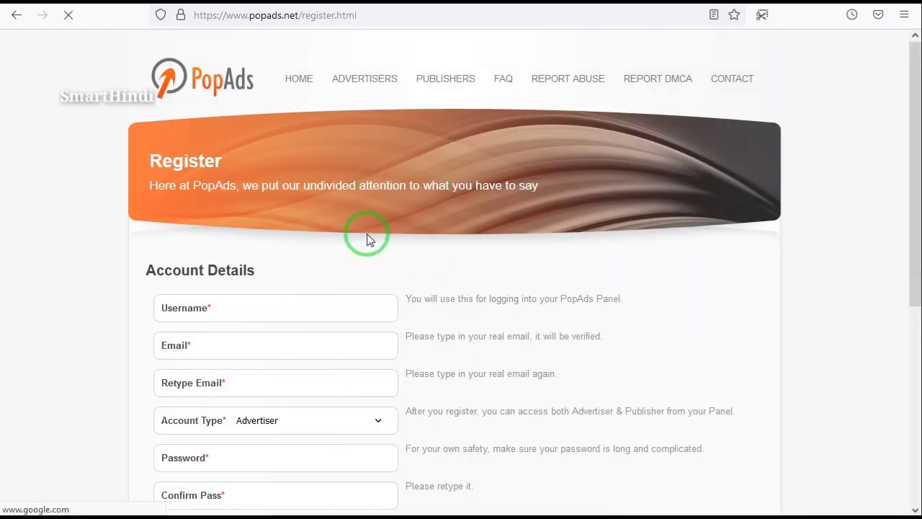
scroll(368, 239, down, 3)
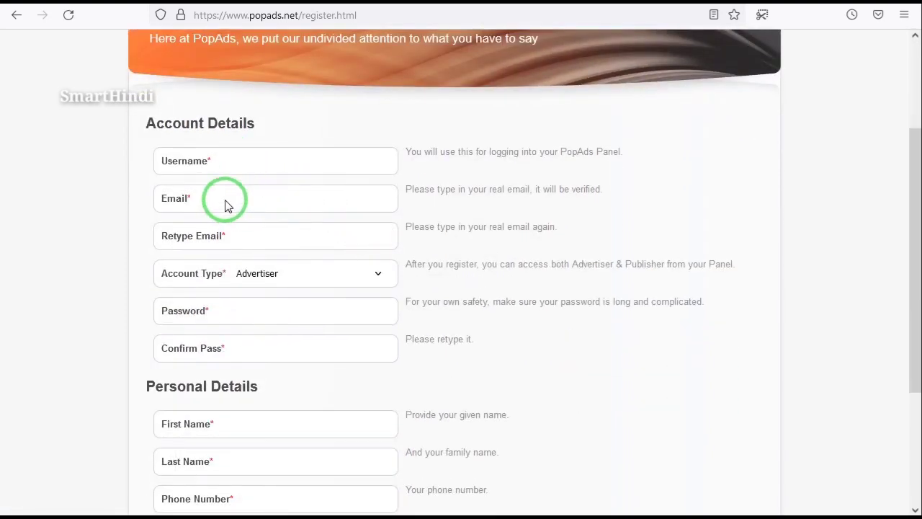
click(294, 278)
click(281, 309)
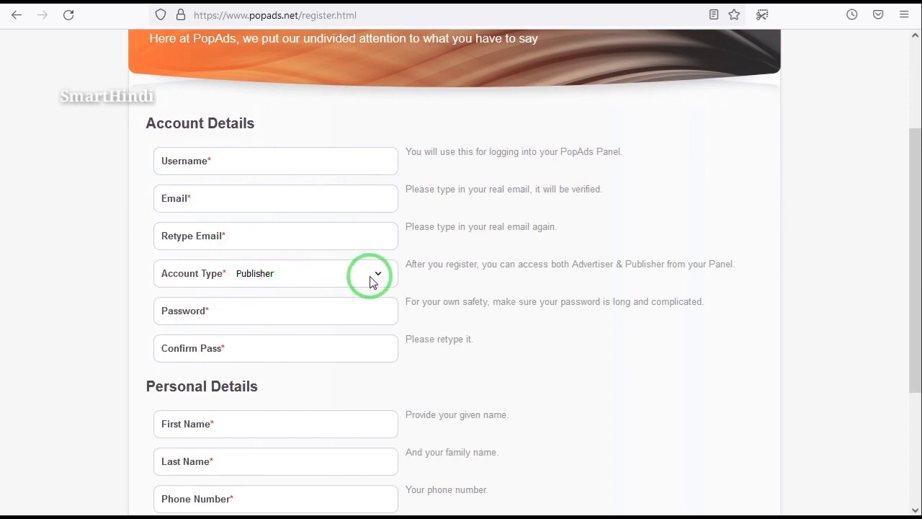
Review the registration form's remaining account and personal fields, terms checkbox, captcha and submission option
scroll(372, 281, down, 2)
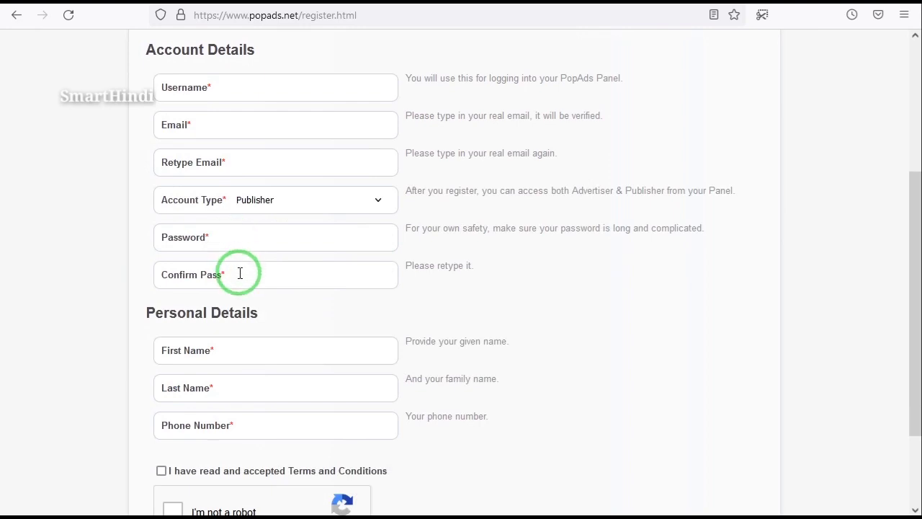
scroll(253, 280, down, 2)
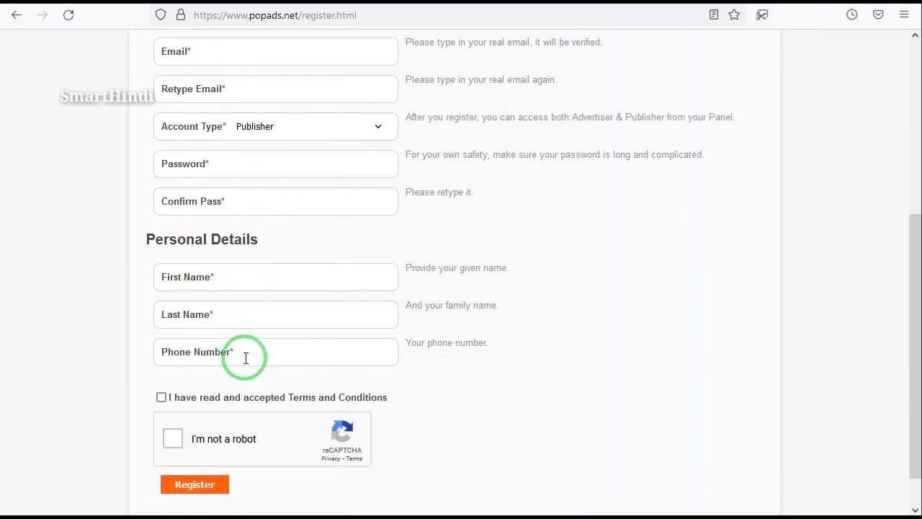
scroll(272, 351, down, 1)
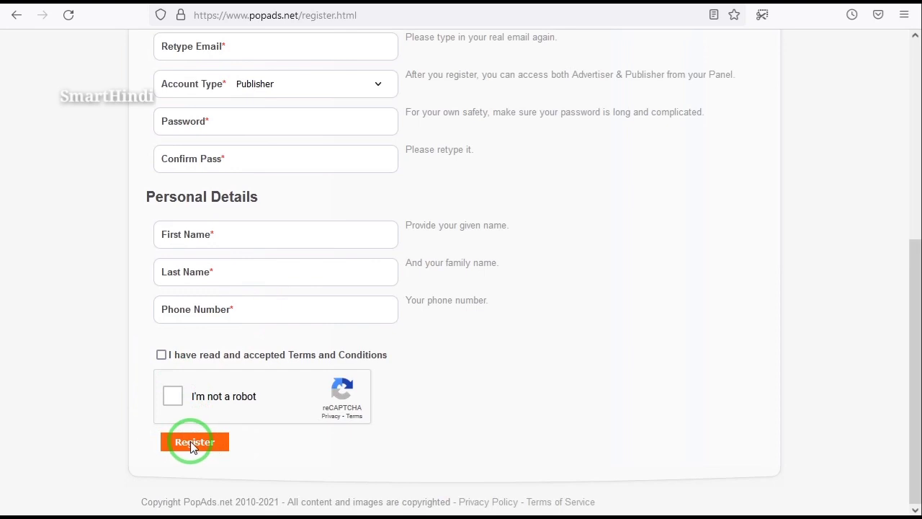
scroll(298, 412, up, 4)
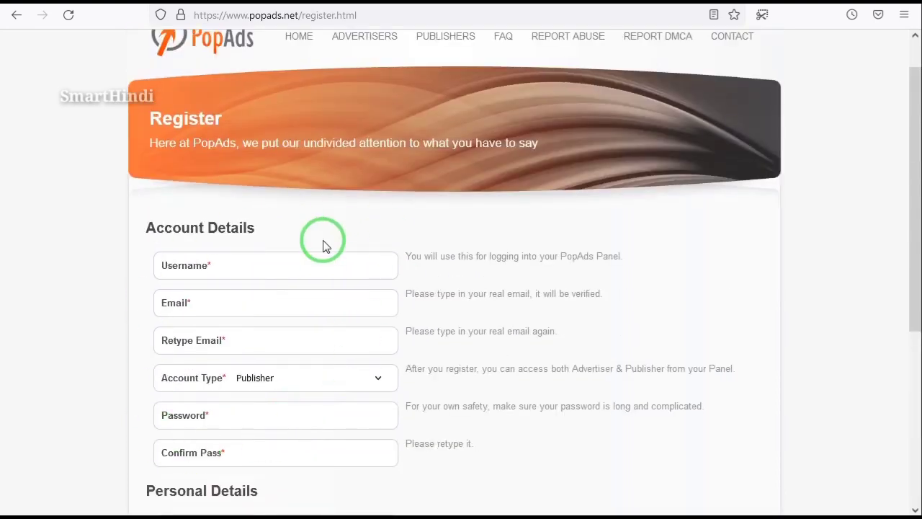
scroll(323, 245, down, 1)
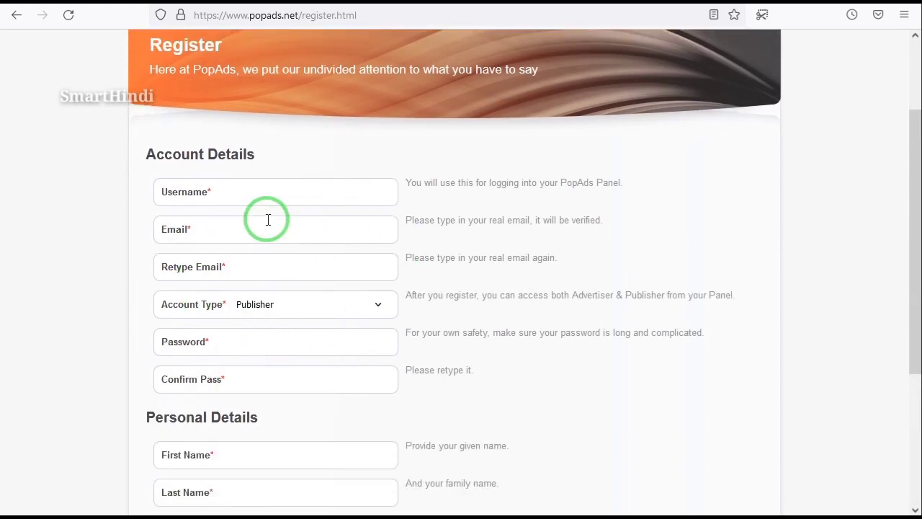
scroll(268, 220, up, 2)
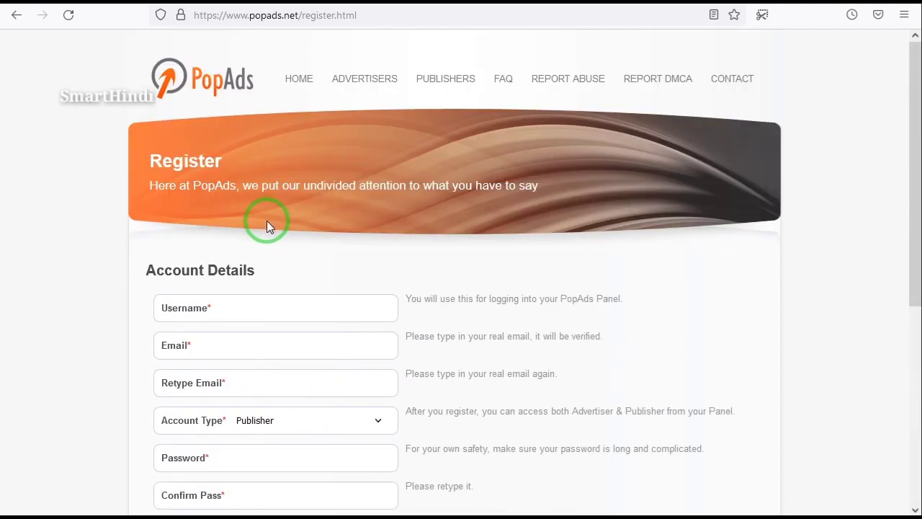
Go back to the PopAds home page and sign in to the member's dashboard with the existing account
key(alt+Left)
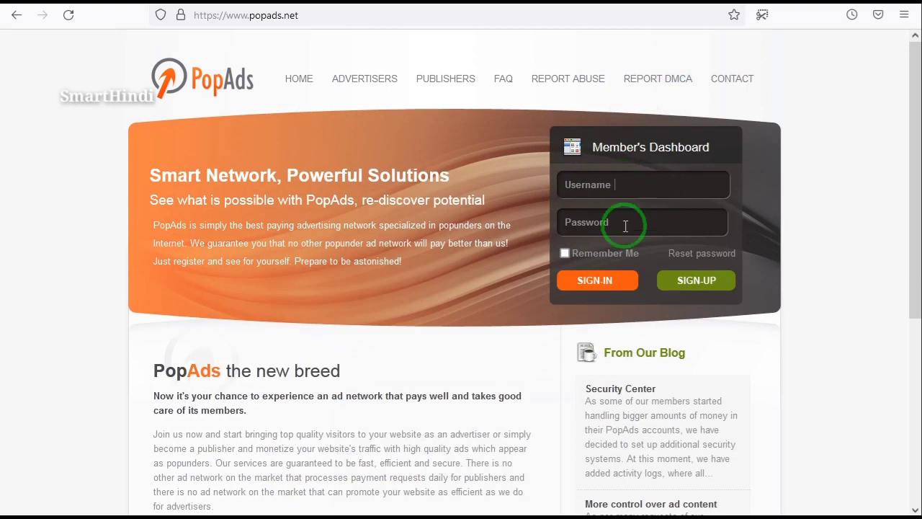
click(595, 282)
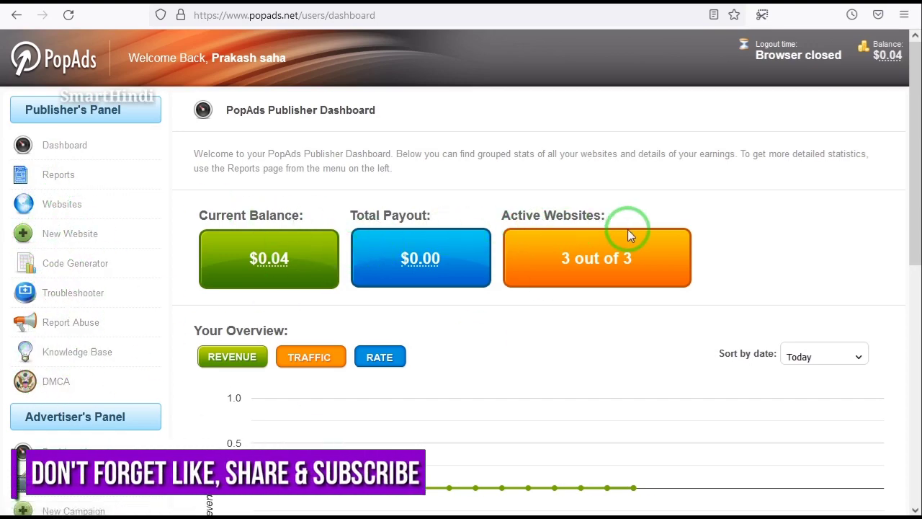
Look through the publisher dashboard's revenue overview, last payment and referred members, and open the account profile
scroll(631, 230, down, 3)
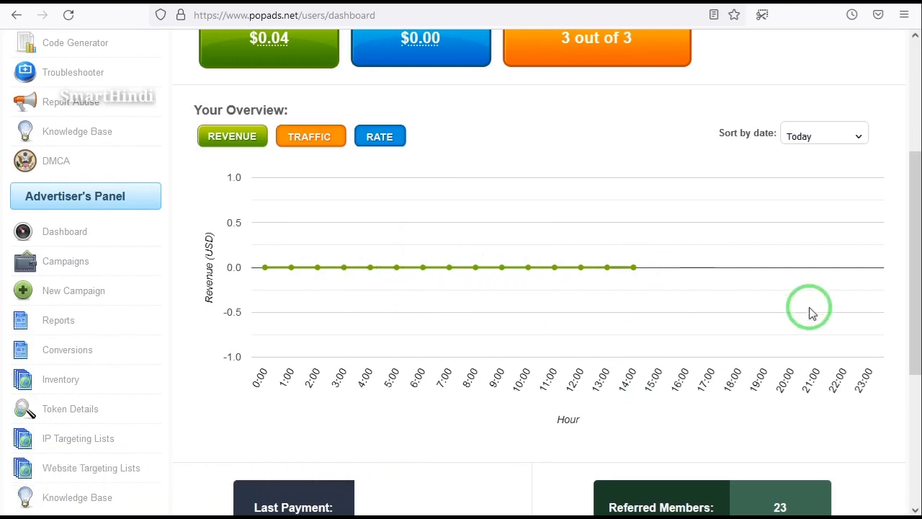
scroll(686, 280, down, 3)
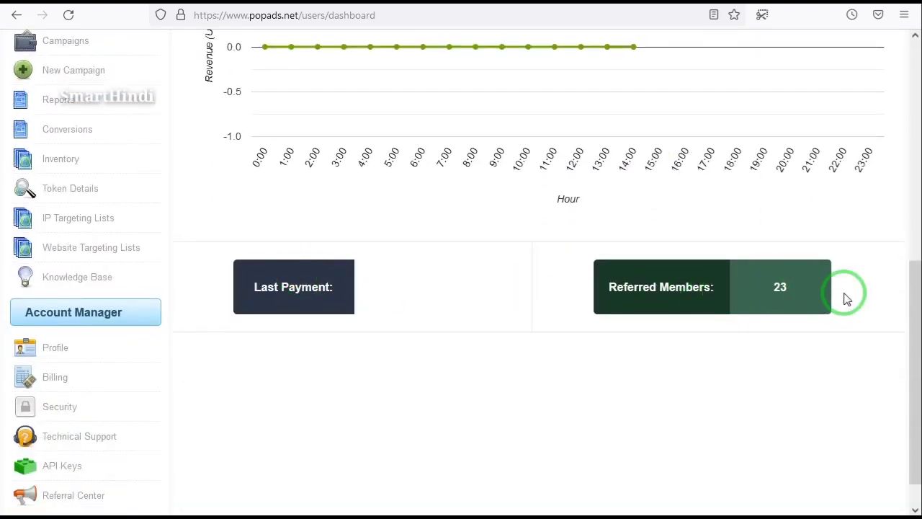
scroll(58, 422, down, 1)
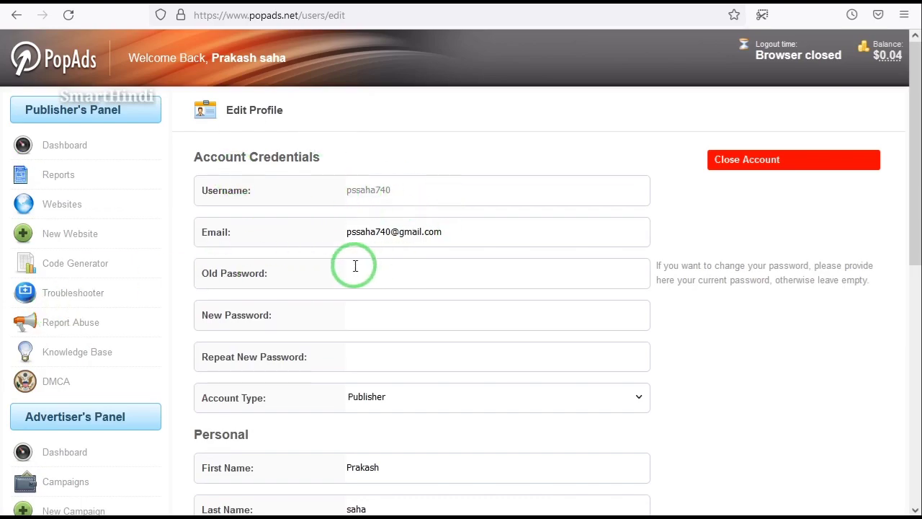
Check the profile's account credentials, personal details and payment settings, and save the profile
scroll(355, 266, down, 2)
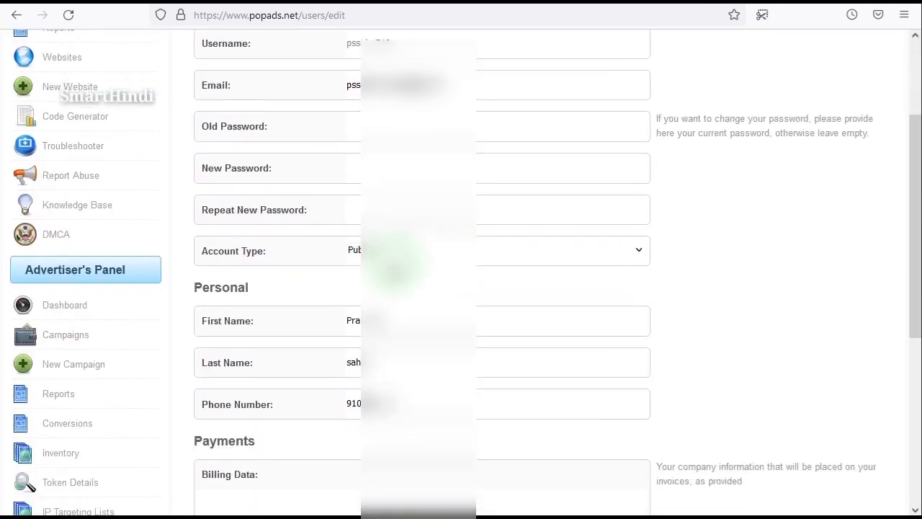
scroll(339, 288, down, 1)
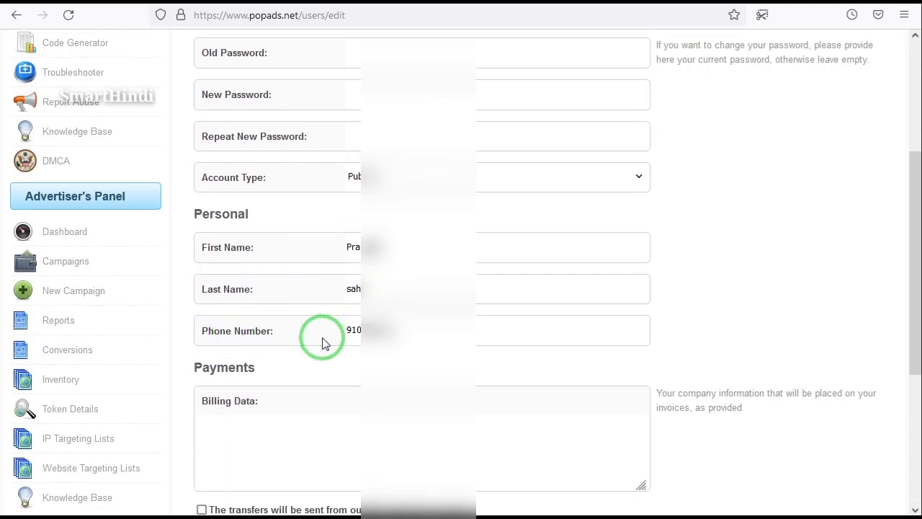
scroll(422, 330, down, 3)
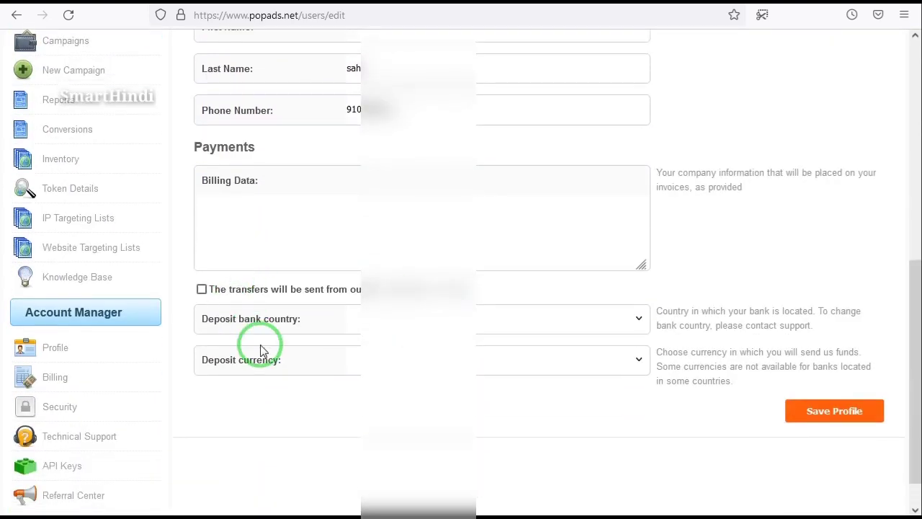
click(827, 412)
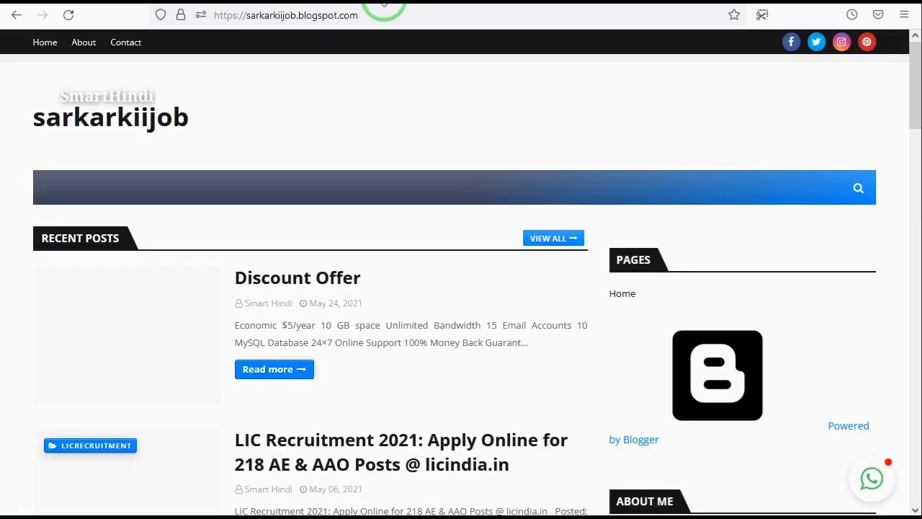
drag(360, 16, 244, 23)
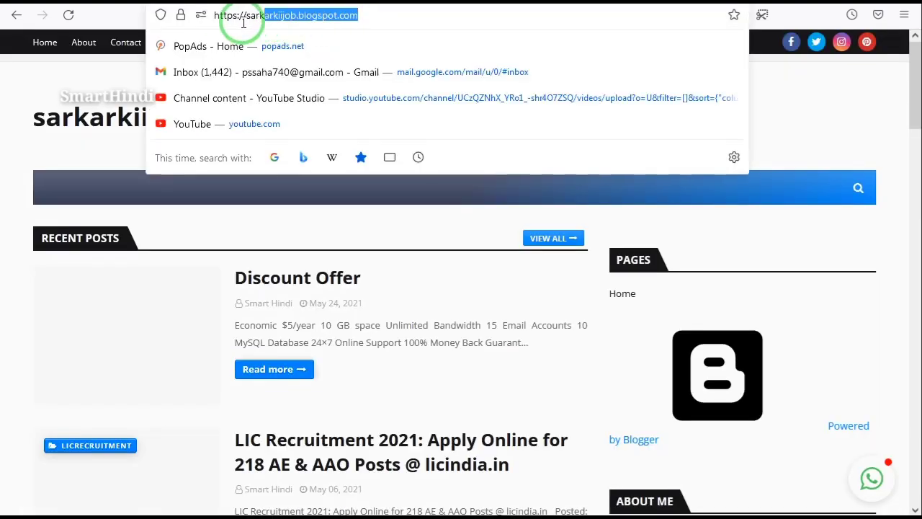
right_click(258, 18)
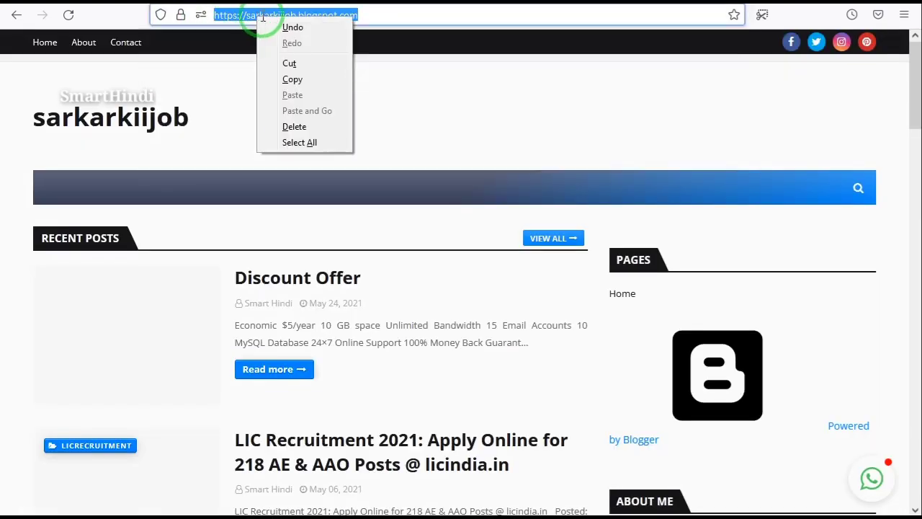
click(314, 78)
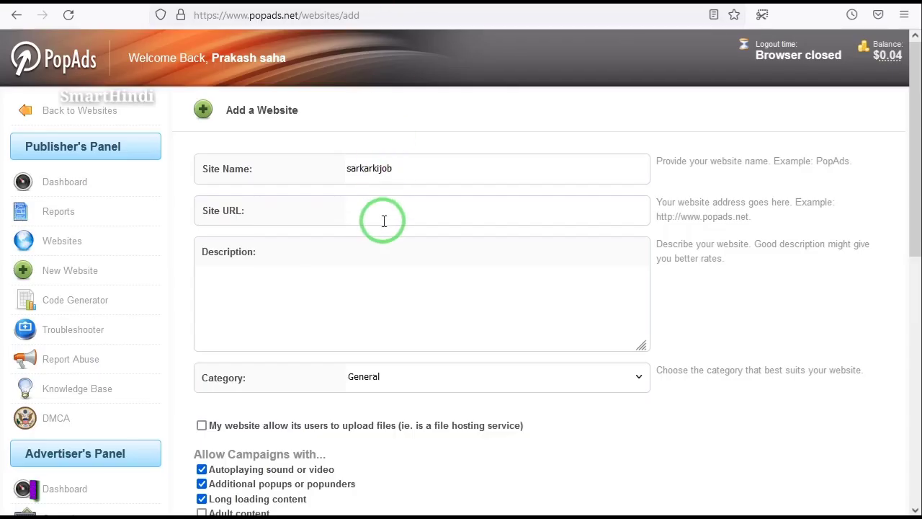
key(ctrl+v)
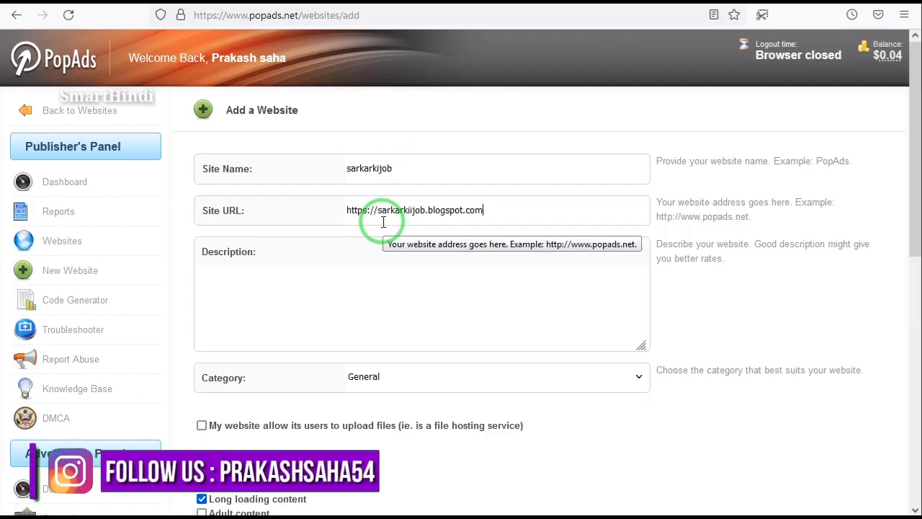
Describe the site as "Educational job website" and set its category to General/News
click(339, 269)
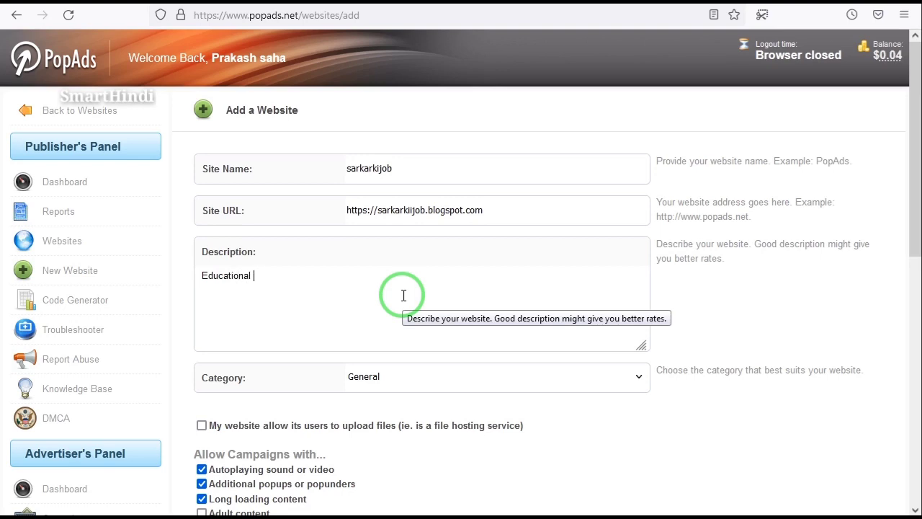
click(404, 295)
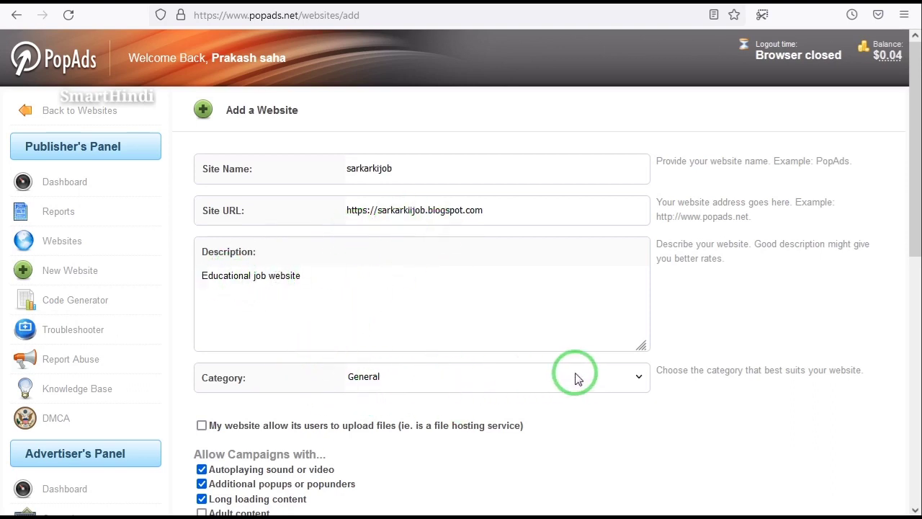
scroll(569, 381, down, 1)
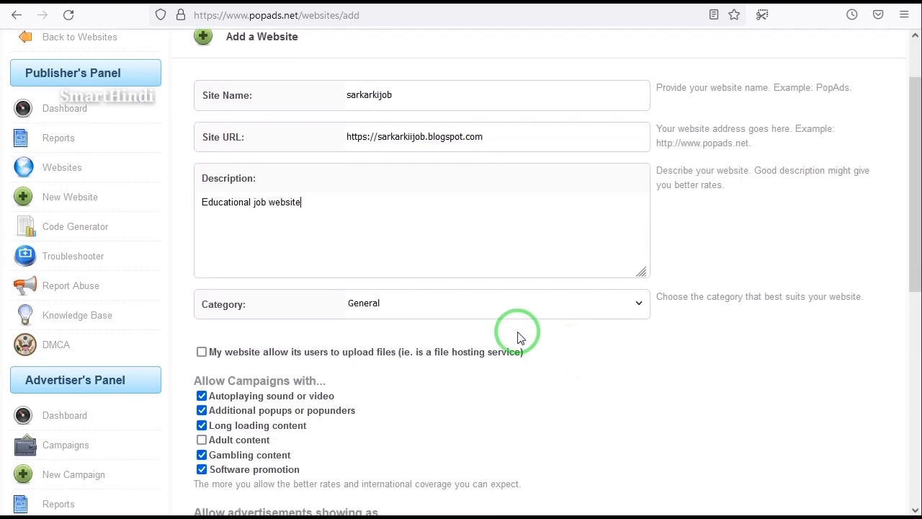
click(457, 303)
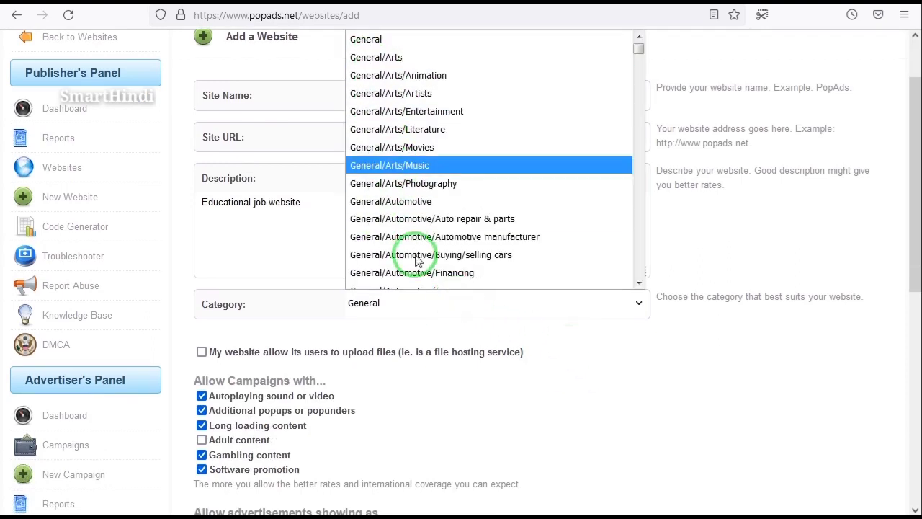
drag(639, 47, 646, 74)
click(425, 281)
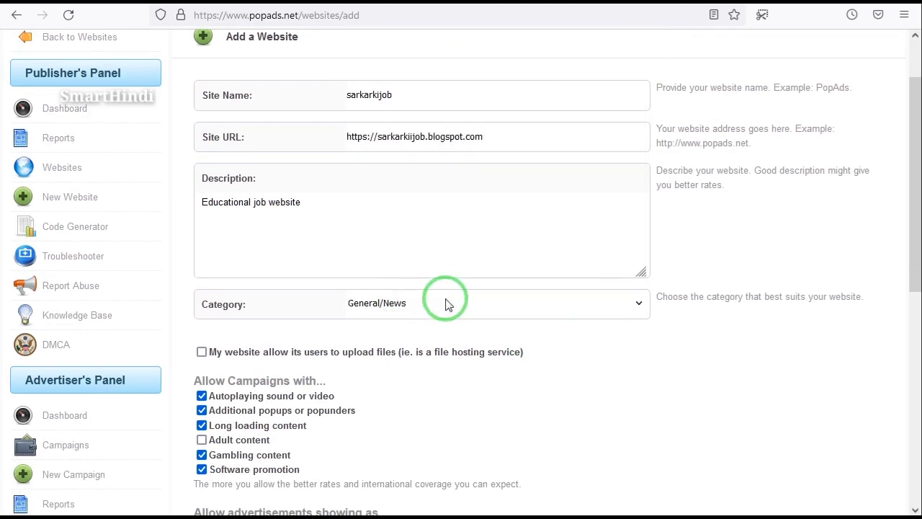
Disallow gambling content campaigns and Tabup advertisements, leave adult content disallowed, and add the website
scroll(447, 314, down, 1)
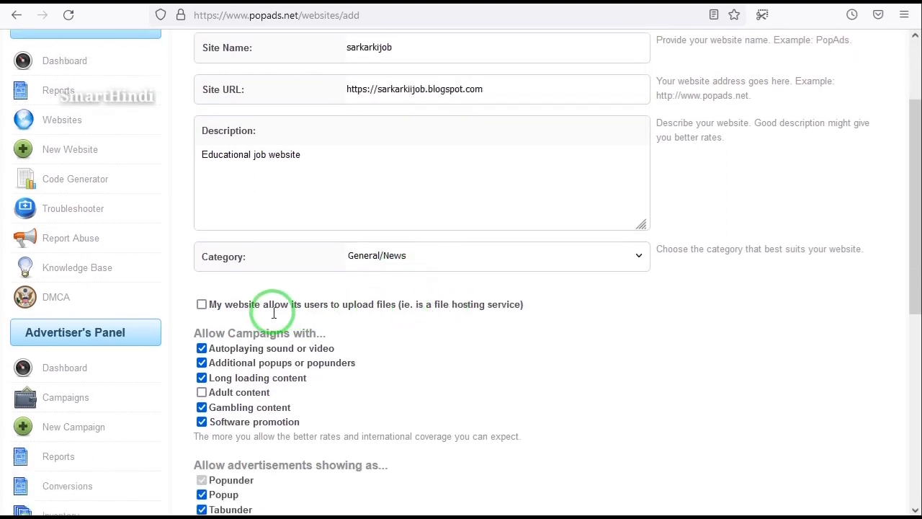
scroll(289, 306, down, 1)
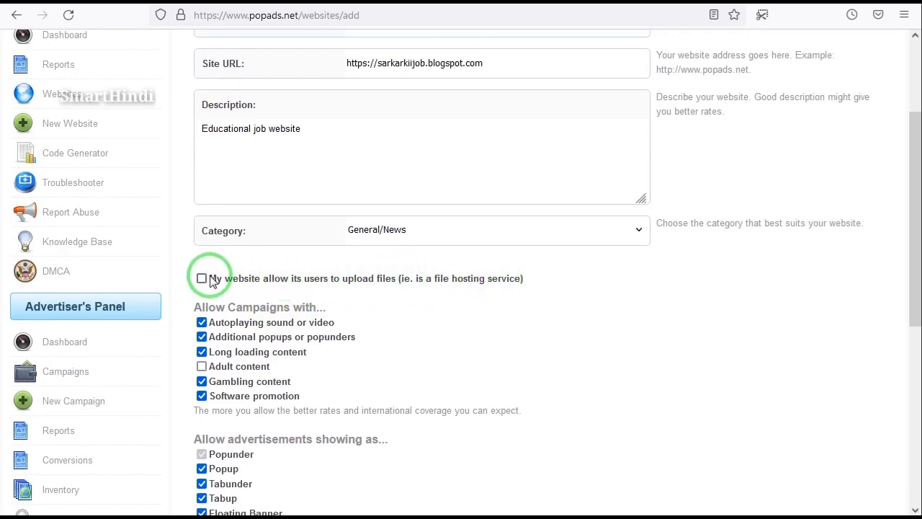
scroll(348, 301, down, 1)
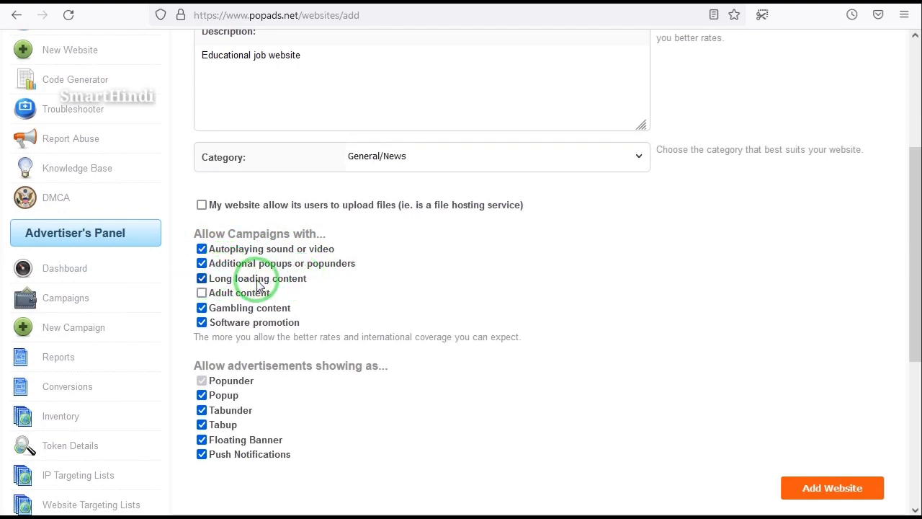
click(201, 291)
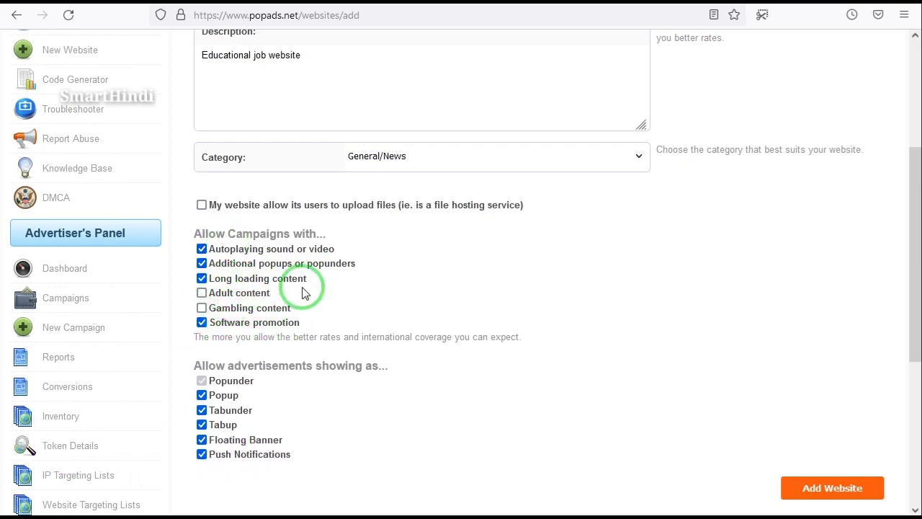
scroll(302, 291, down, 1)
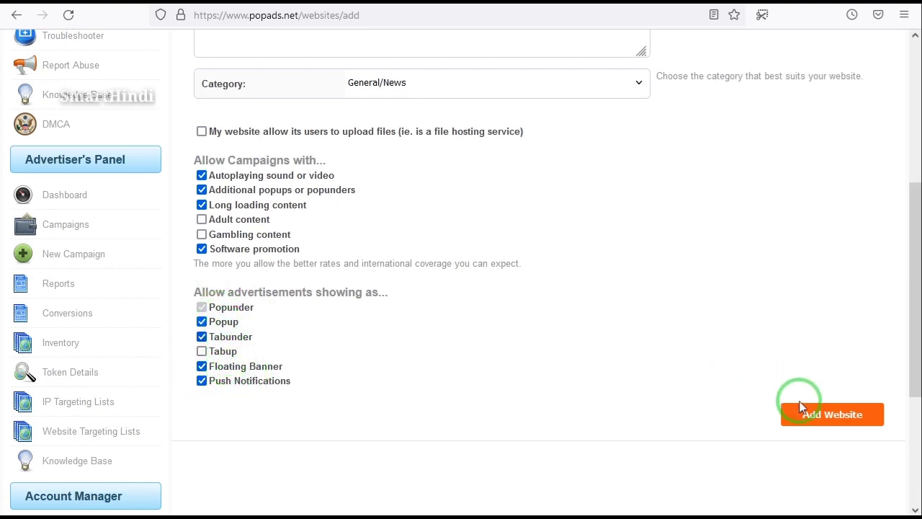
click(833, 417)
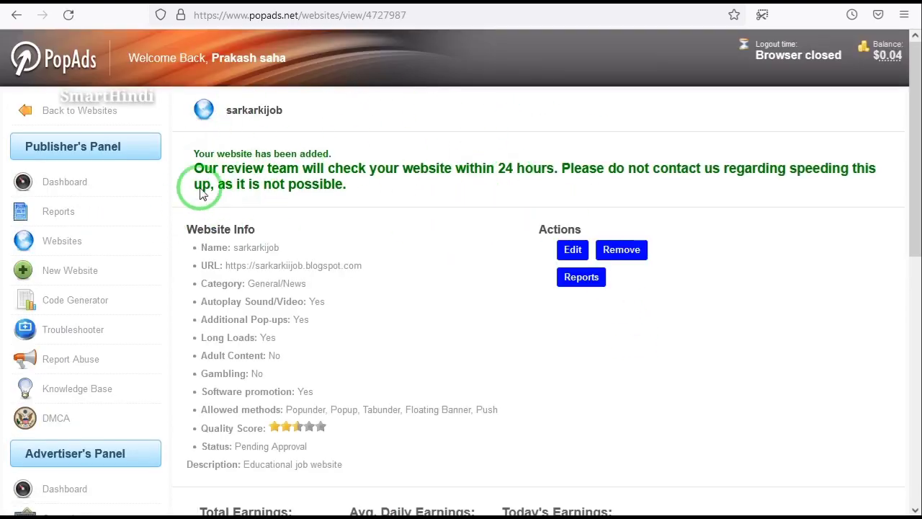
Review the added website's approval notice, allowed ad methods, quality score, status and earnings
drag(208, 167, 362, 191)
click(473, 171)
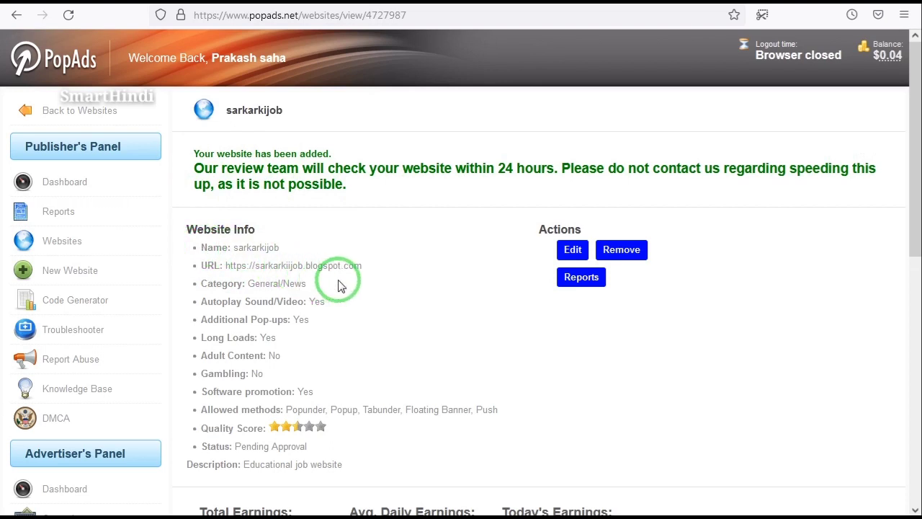
scroll(455, 267, down, 1)
scroll(456, 266, down, 3)
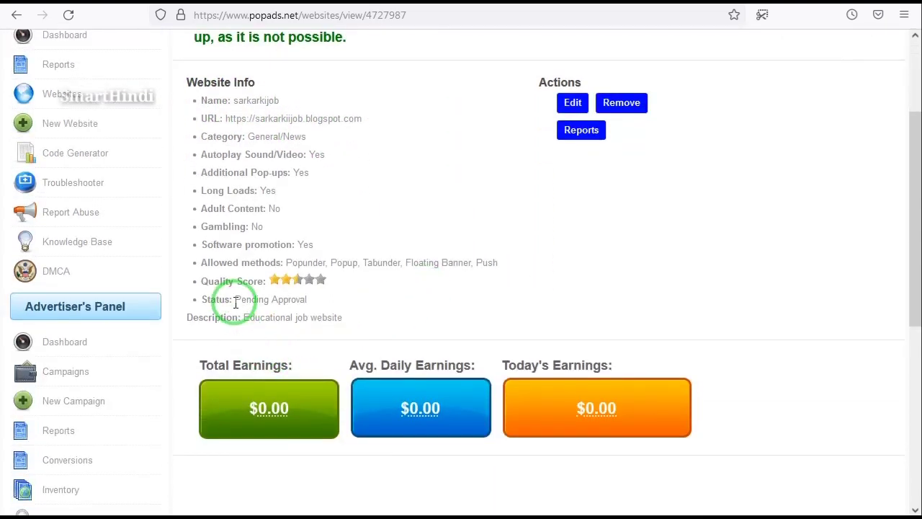
drag(290, 301, 315, 303)
click(247, 295)
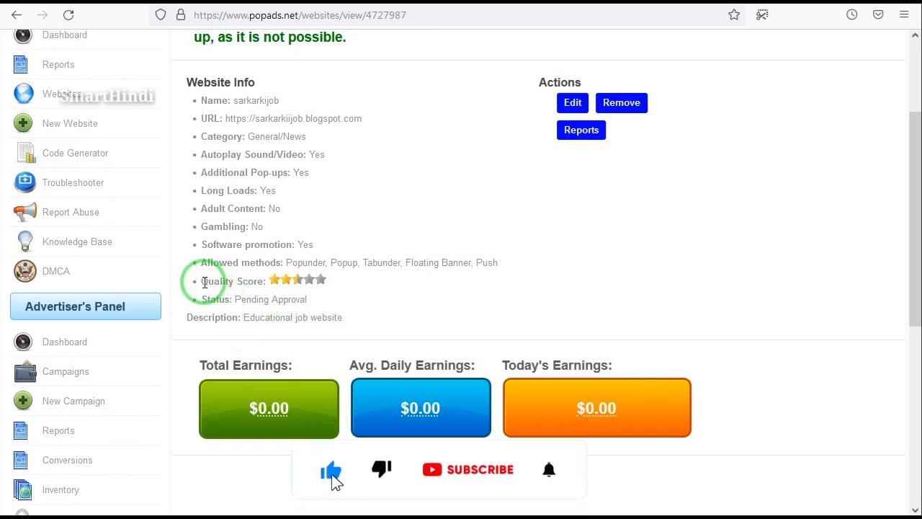
drag(204, 282, 298, 283)
click(281, 283)
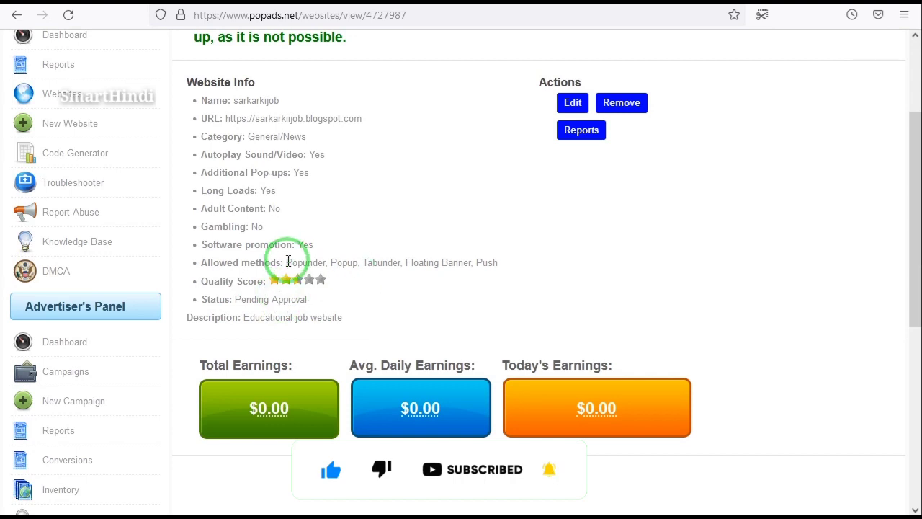
drag(286, 263, 504, 263)
click(512, 262)
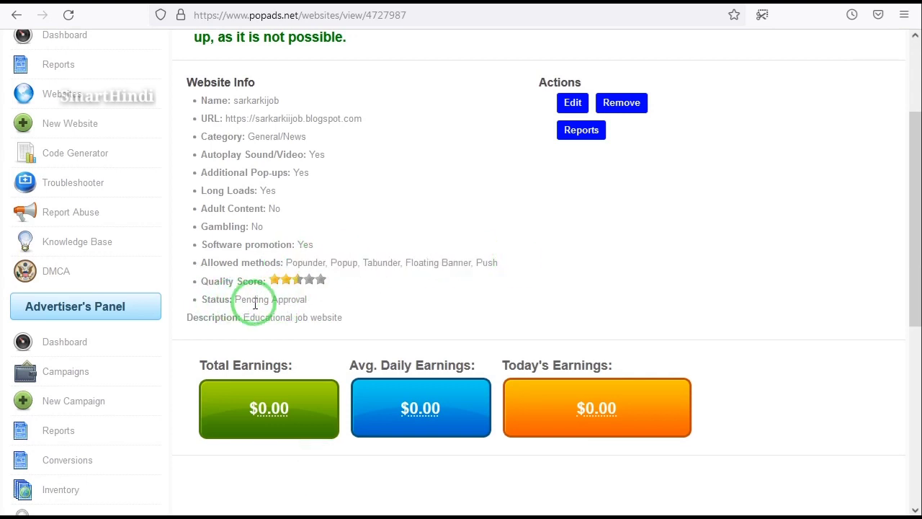
drag(239, 297, 305, 299)
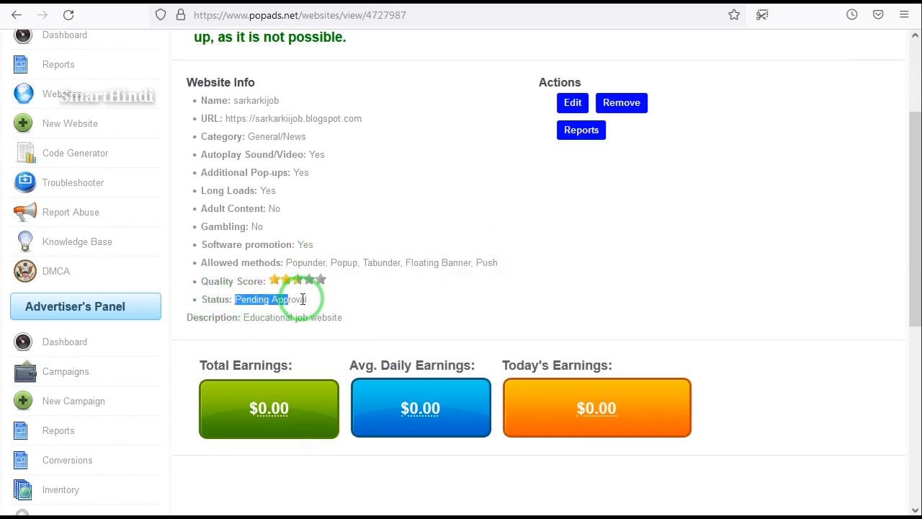
click(339, 298)
Open the list of websites and check the approval status of sarkarkijob
scroll(662, 207, up, 1)
scroll(663, 208, up, 3)
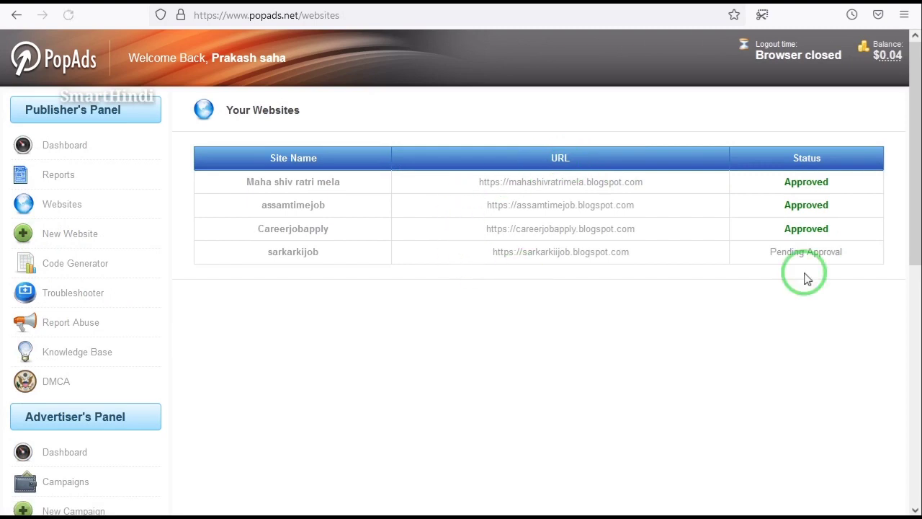
drag(800, 252, 856, 264)
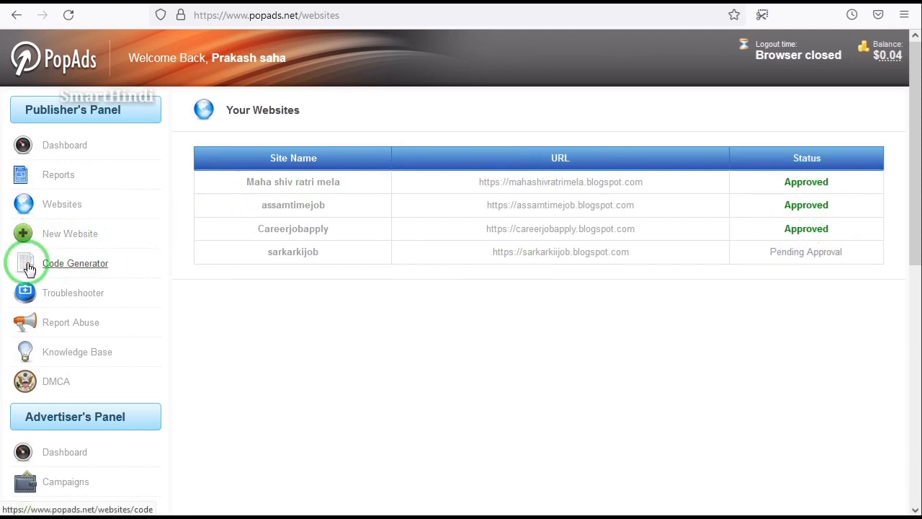
Open the Code Generator and choose assamtimejob as the website to generate code for
click(67, 266)
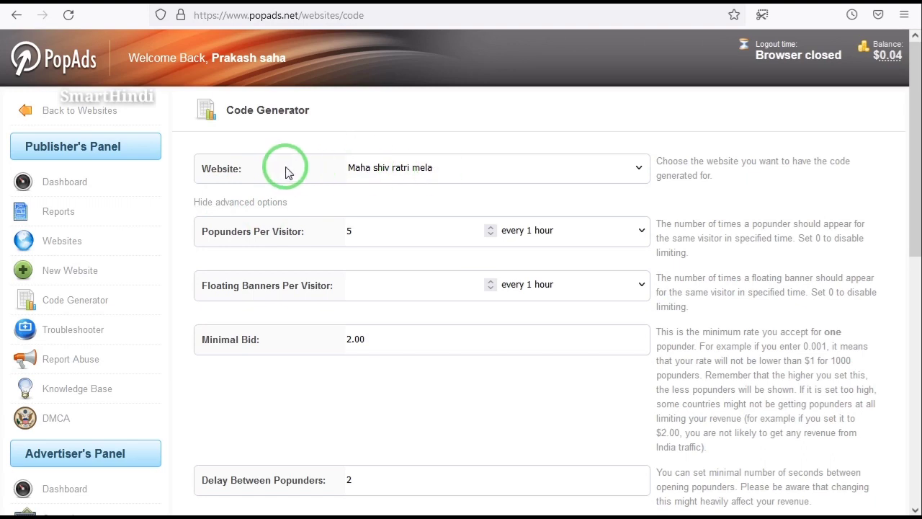
click(436, 176)
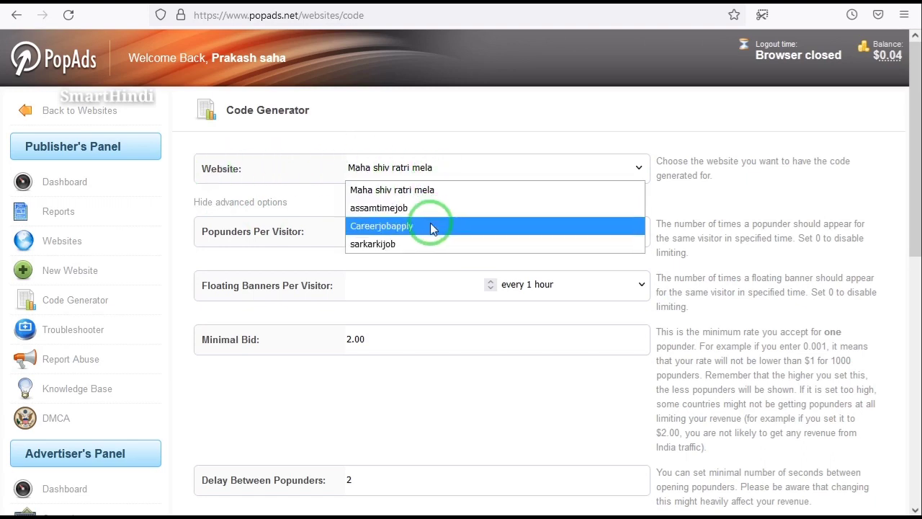
click(422, 226)
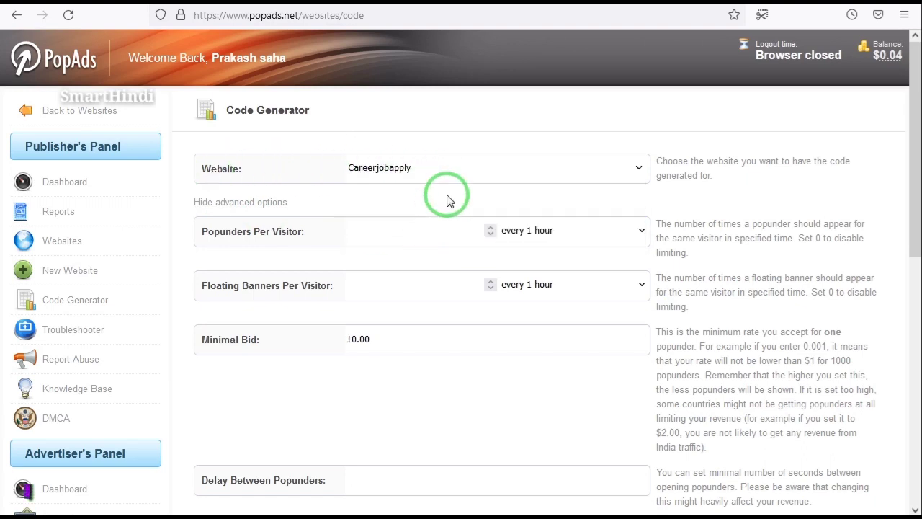
click(433, 169)
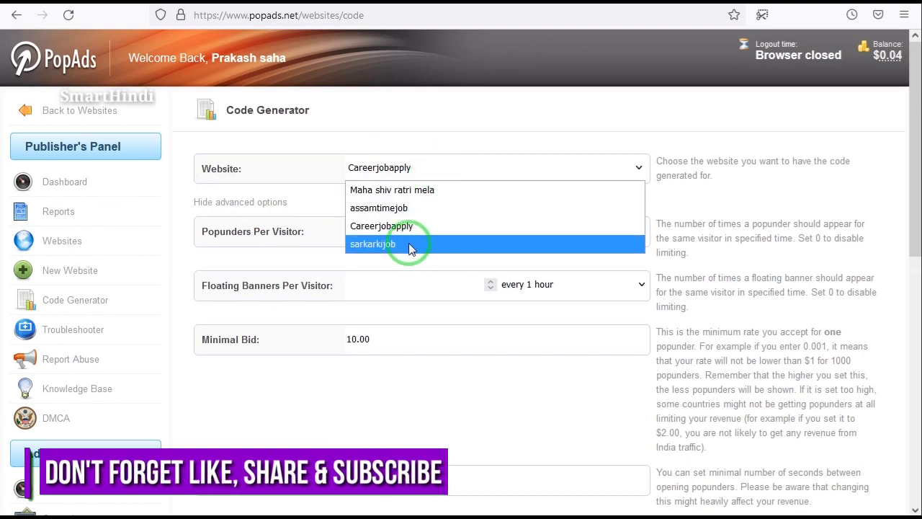
click(416, 209)
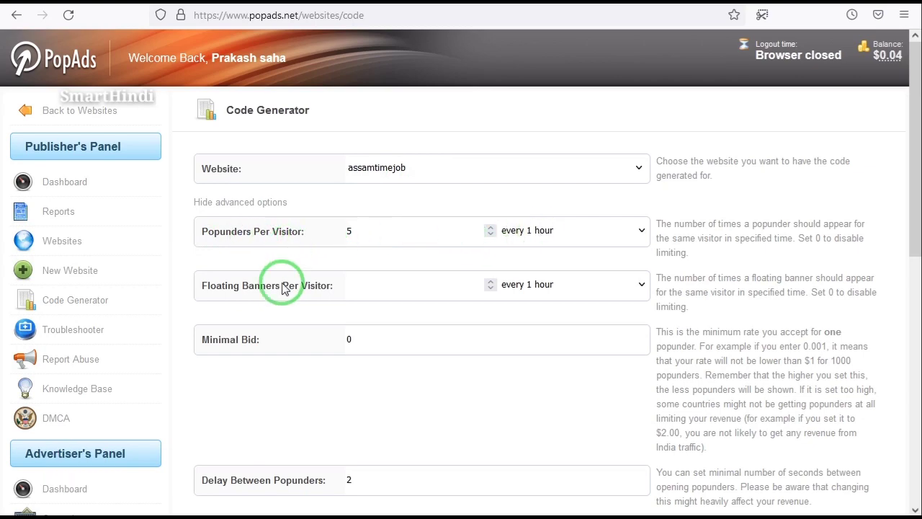
Look through the code settings for popunder and banner limits, minimal bid, delay, flash compatibility and default code
scroll(407, 327, down, 3)
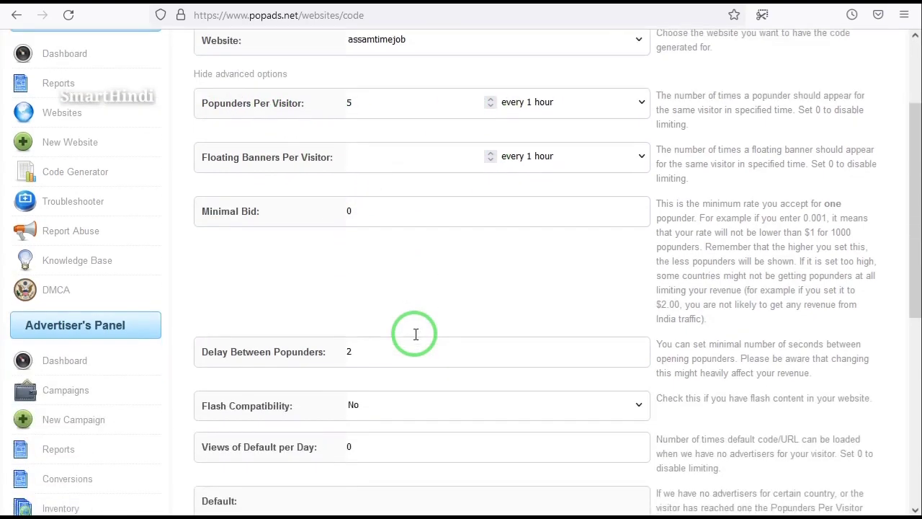
scroll(404, 323, down, 3)
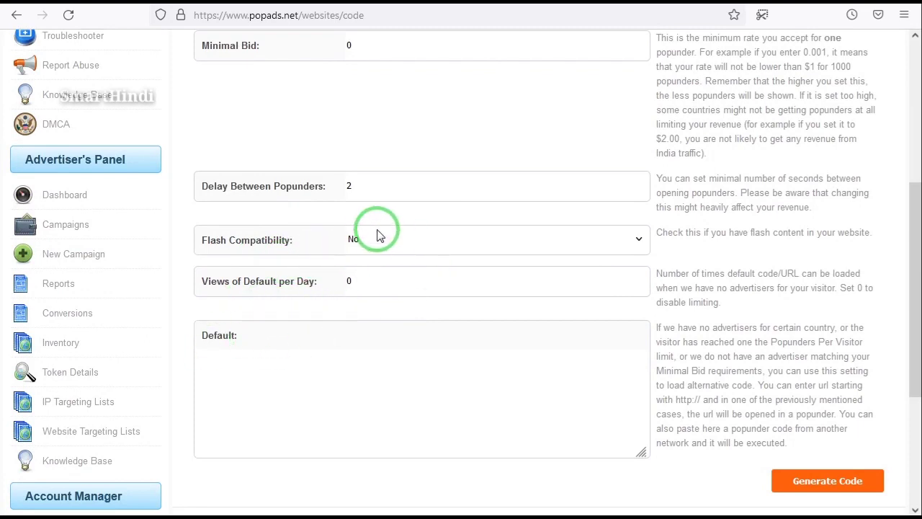
scroll(374, 238, down, 3)
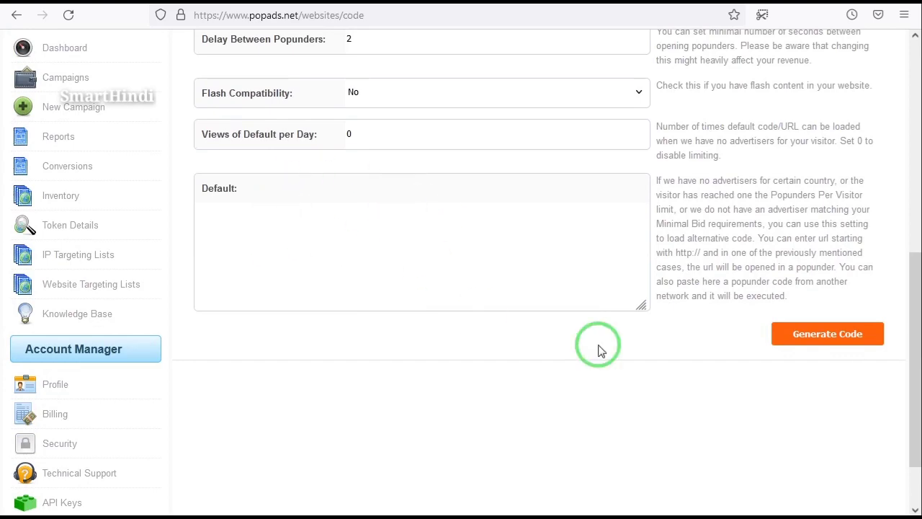
scroll(464, 261, up, 7)
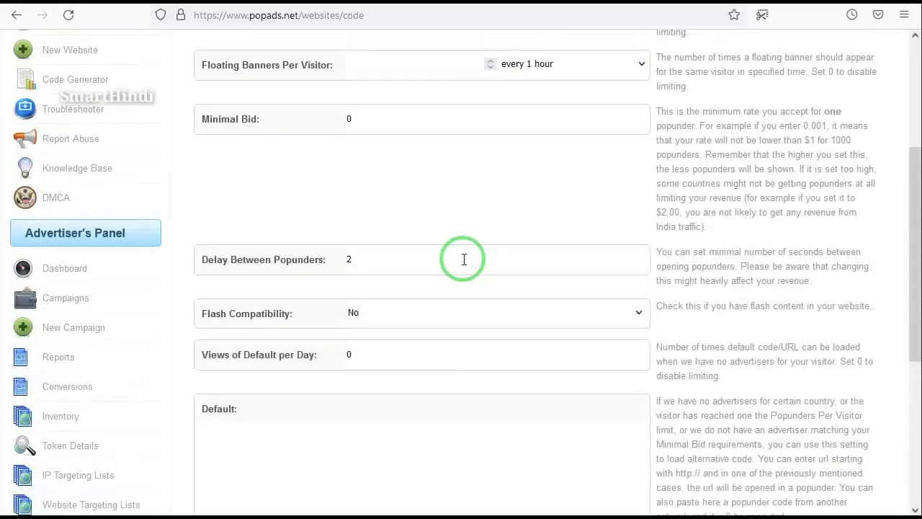
scroll(463, 260, up, 2)
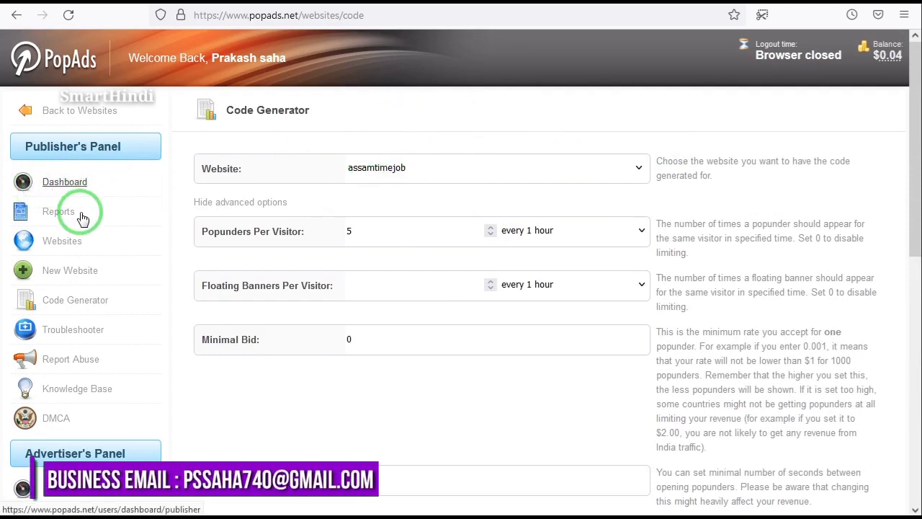
Open the publisher reports and look over the date range, filtering, grouping and scheduling options
click(58, 216)
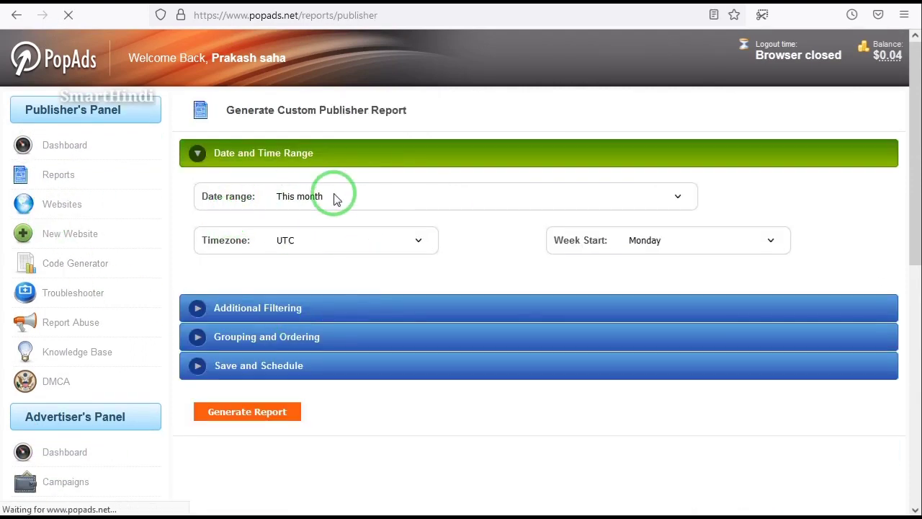
scroll(441, 350, down, 2)
scroll(459, 256, up, 2)
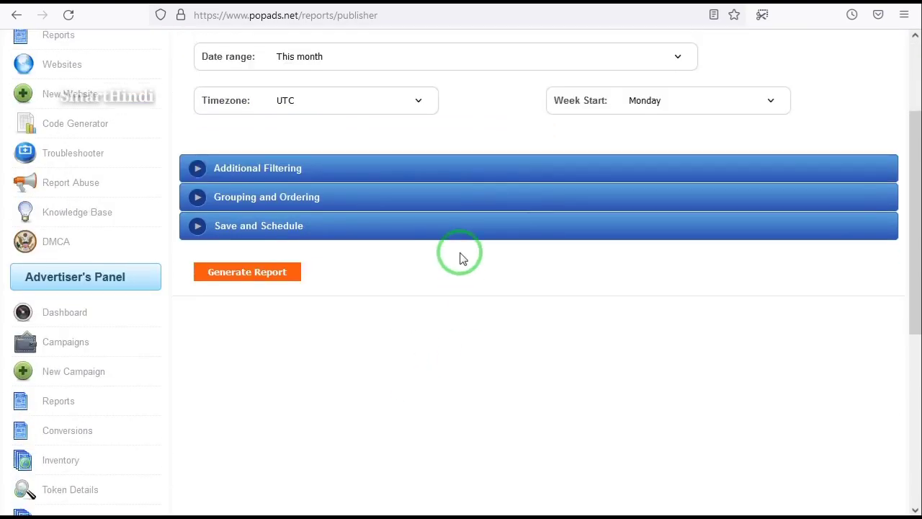
Generate a custom publisher report with the date range set to Lifetime
click(389, 200)
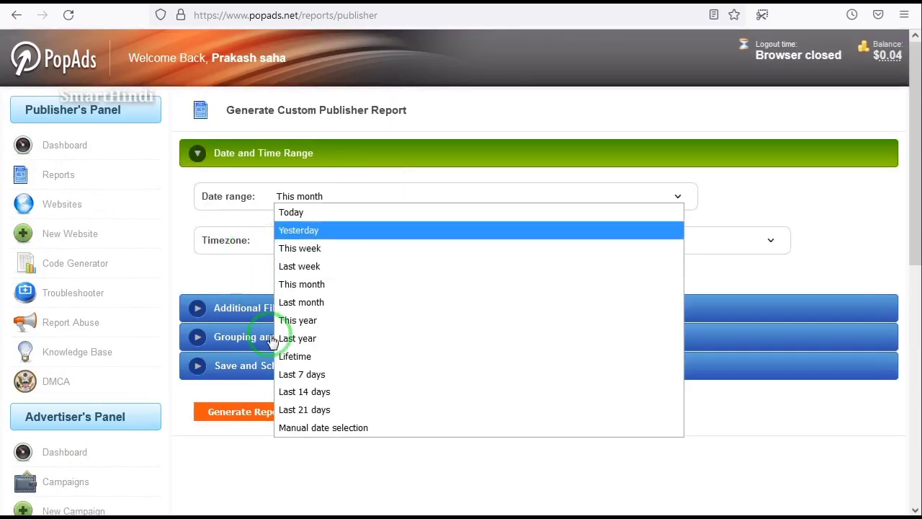
click(283, 357)
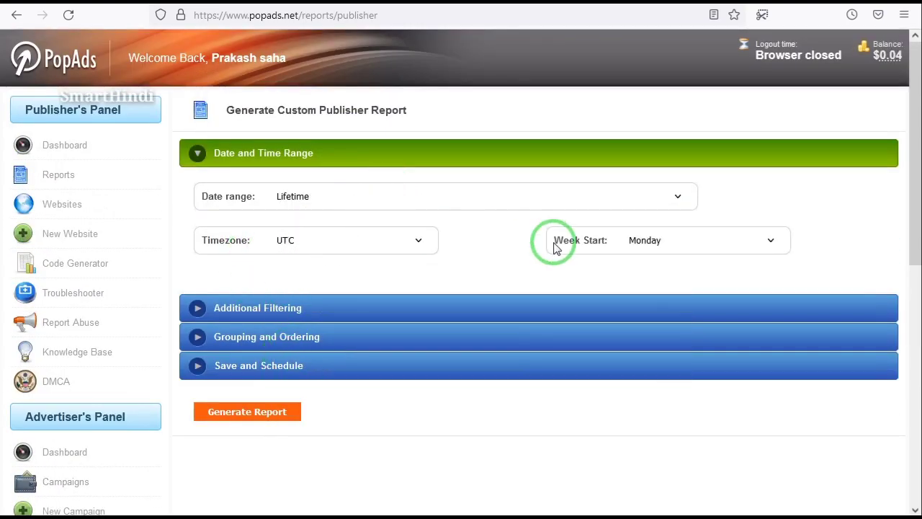
click(242, 415)
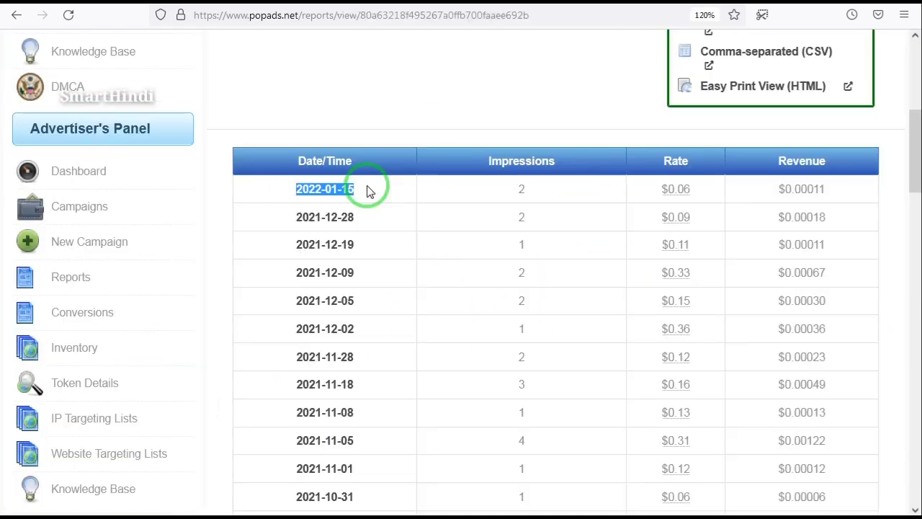
Examine the impressions, rate and revenue of the most recent dates in the report, including the 2021-12-02 row
click(335, 203)
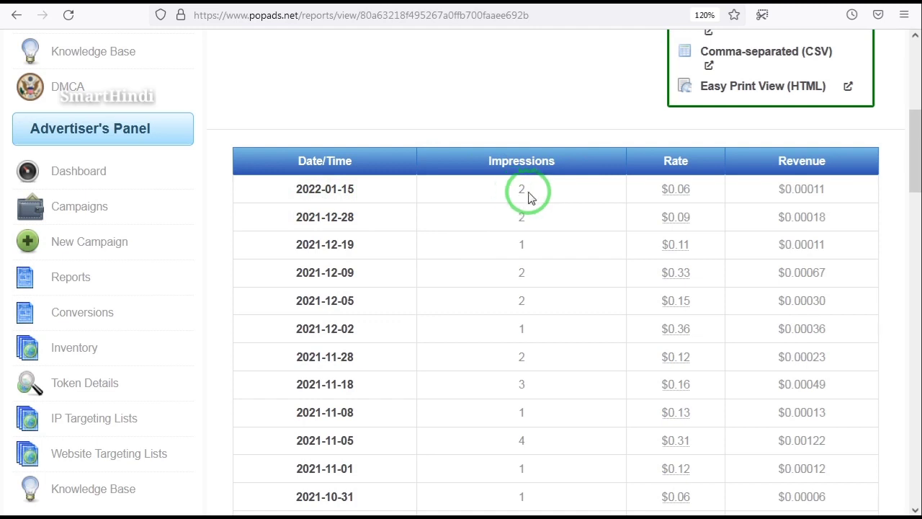
click(681, 197)
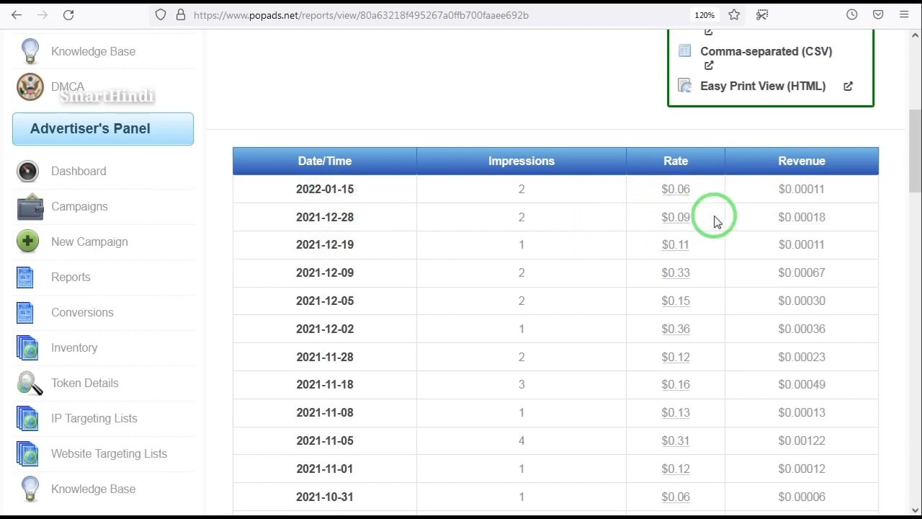
scroll(713, 217, down, 2)
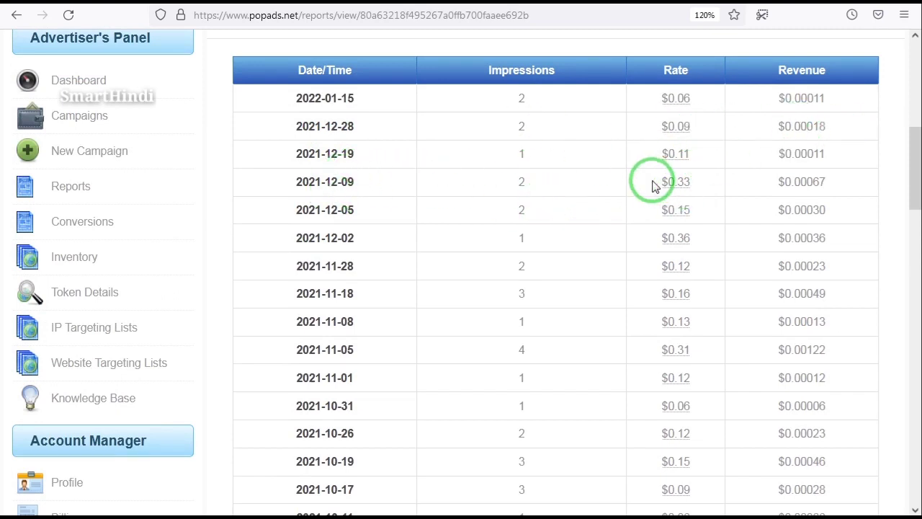
drag(658, 186, 703, 186)
click(566, 247)
drag(500, 247, 541, 243)
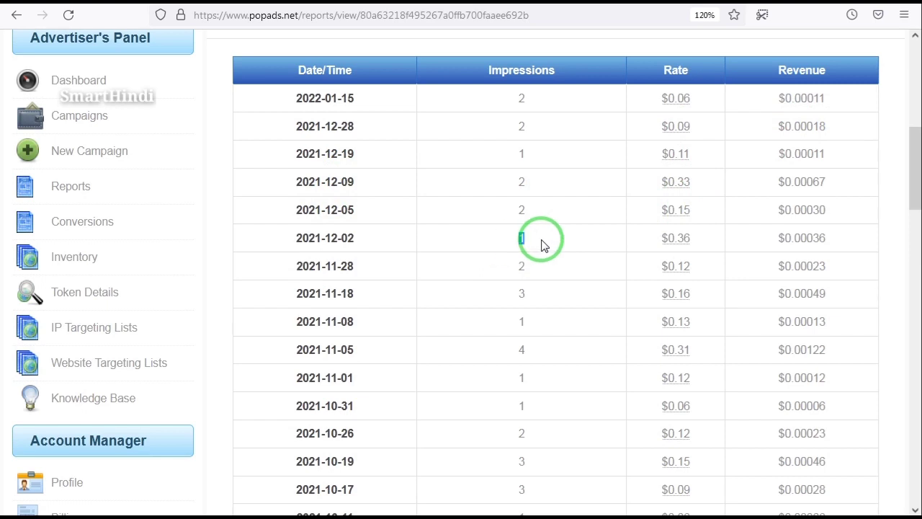
click(710, 247)
double_click(710, 247)
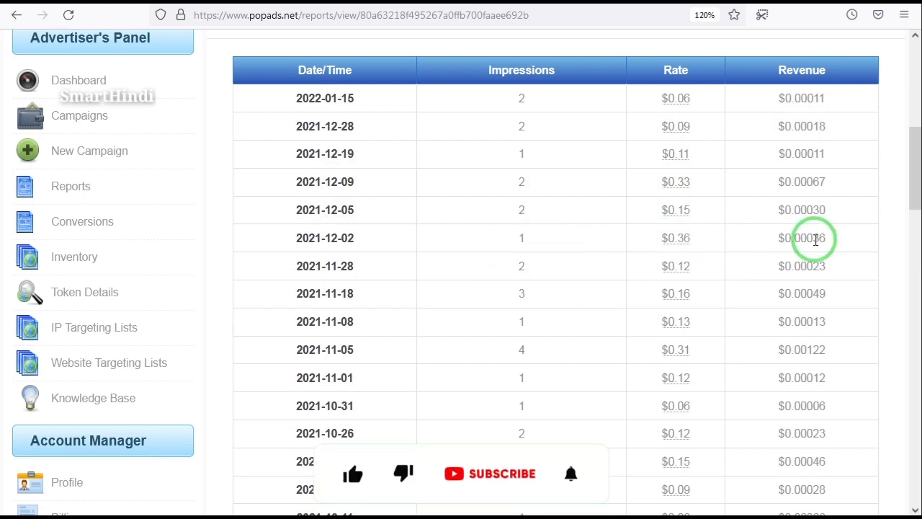
double_click(802, 240)
click(819, 115)
click(818, 244)
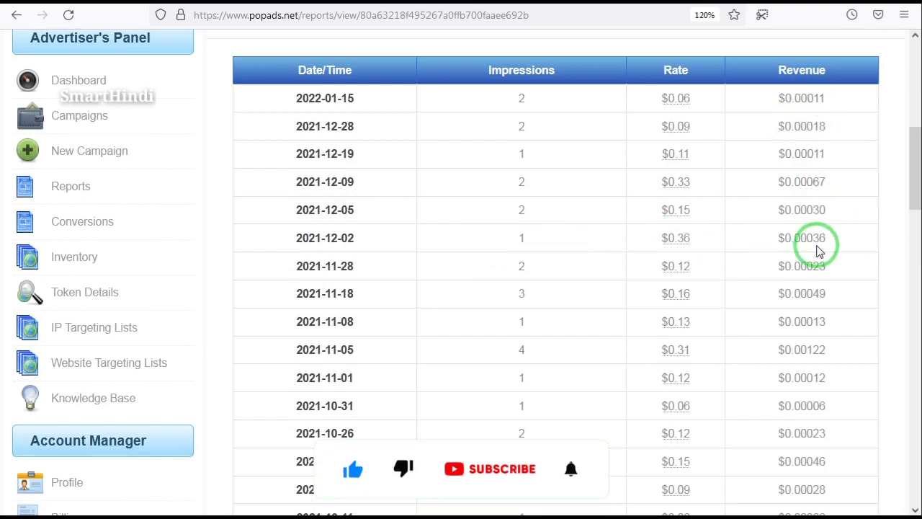
Look through the older dates of the lifetime report and return to its summary details
scroll(819, 251, down, 10)
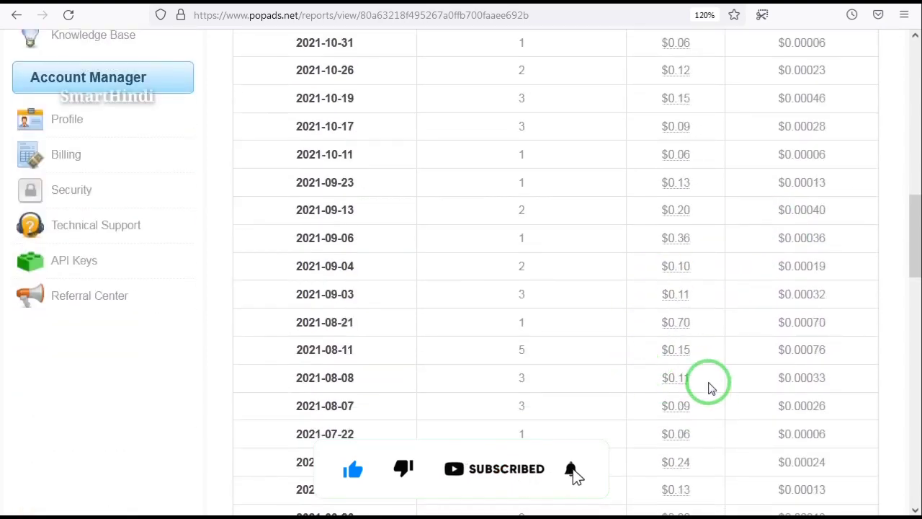
scroll(712, 388, down, 7)
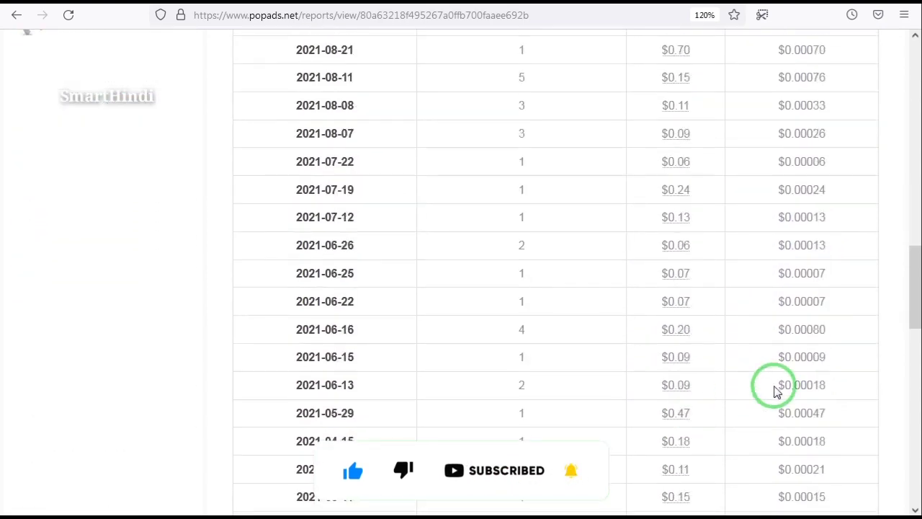
scroll(776, 391, down, 4)
scroll(558, 421, down, 7)
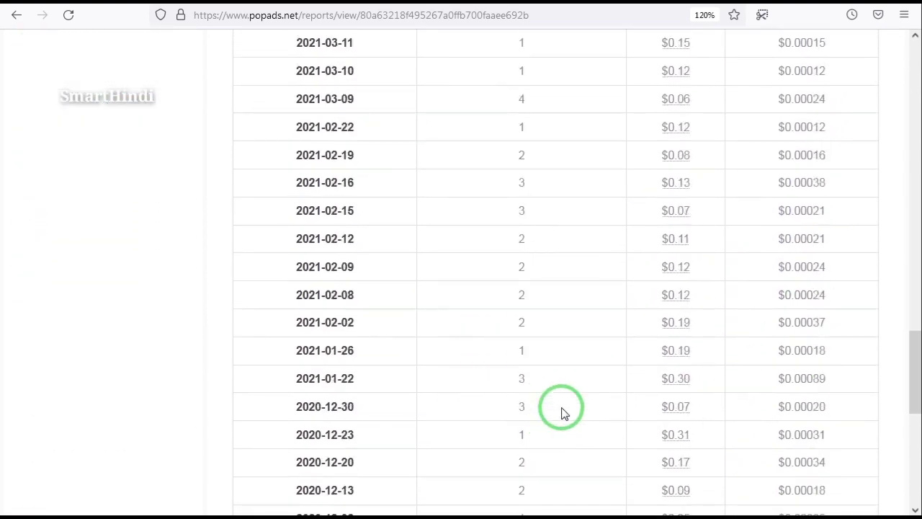
scroll(655, 325, up, 20)
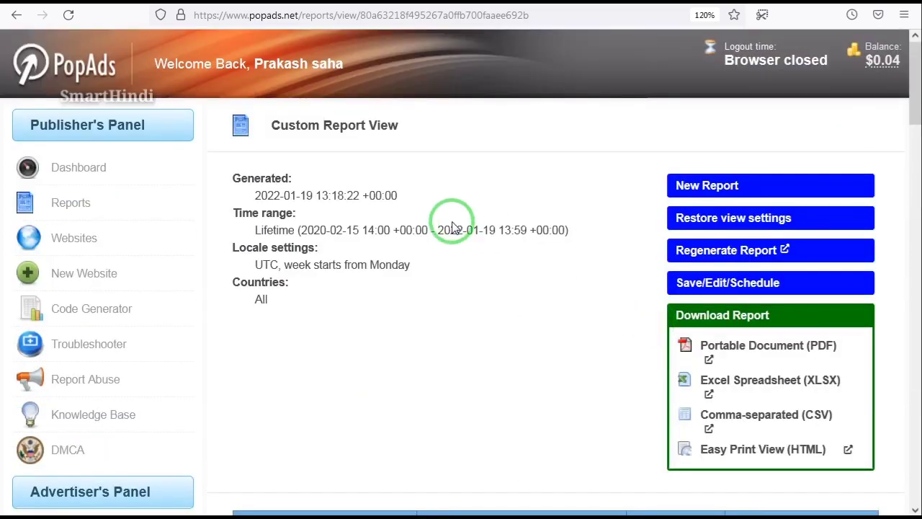
scroll(408, 254, down, 2)
scroll(406, 255, up, 3)
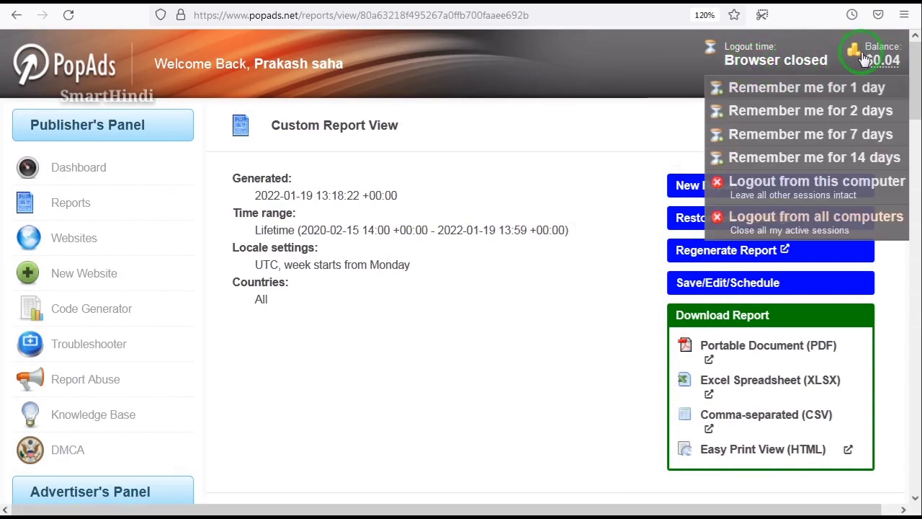
Open the auto withdrawal settings from the account balance's billing page and choose PayPal as the method
mouse_move(885, 65)
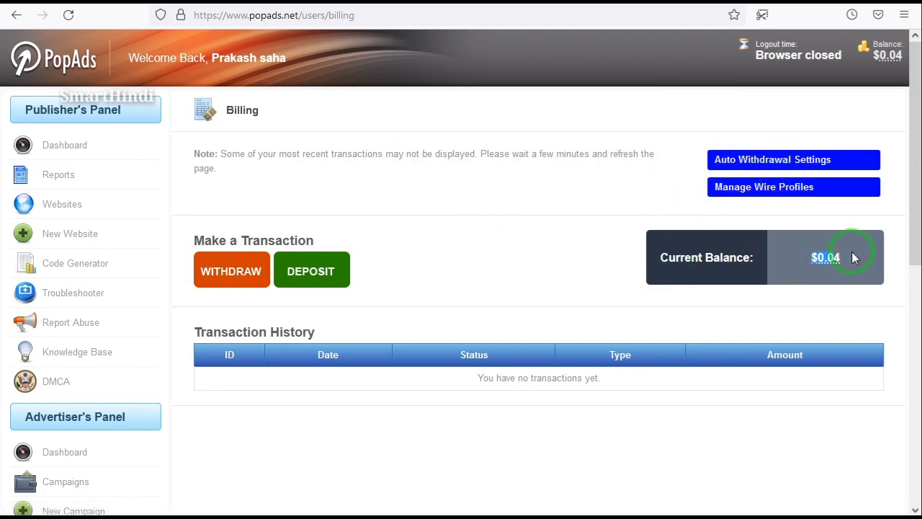
click(765, 160)
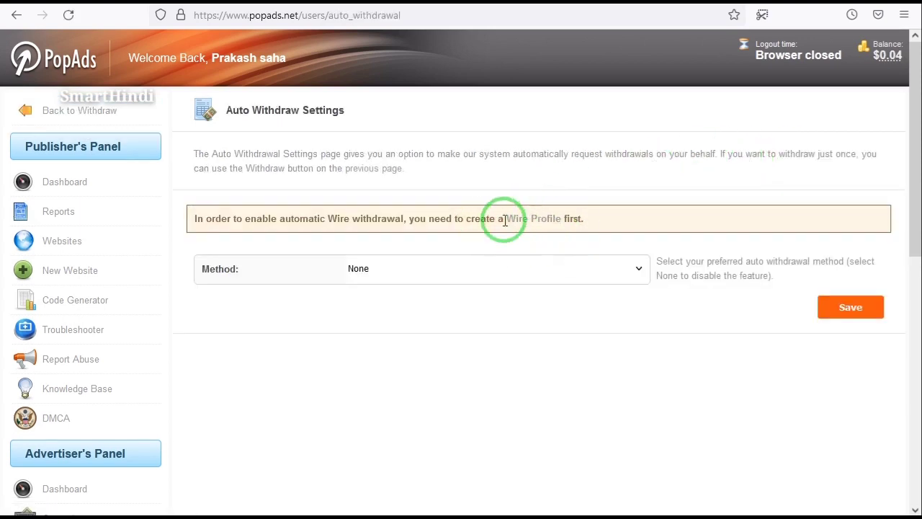
double_click(221, 278)
click(466, 276)
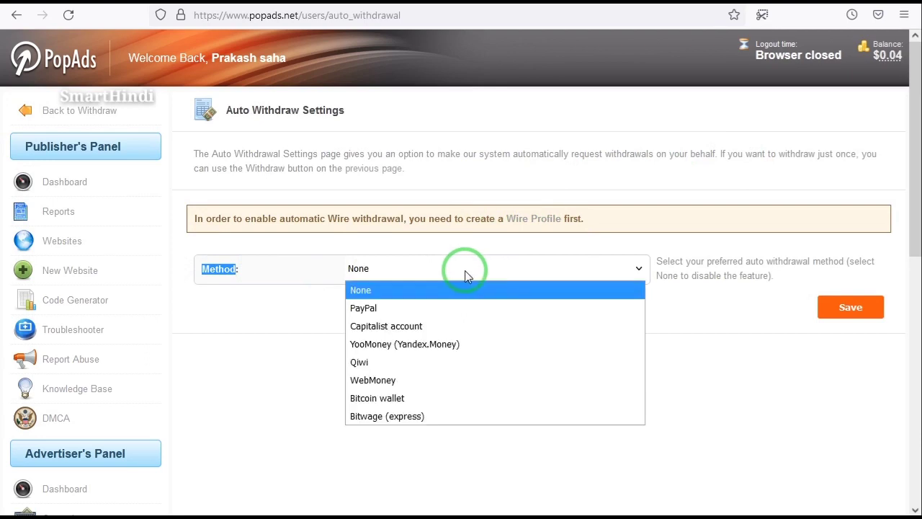
click(427, 309)
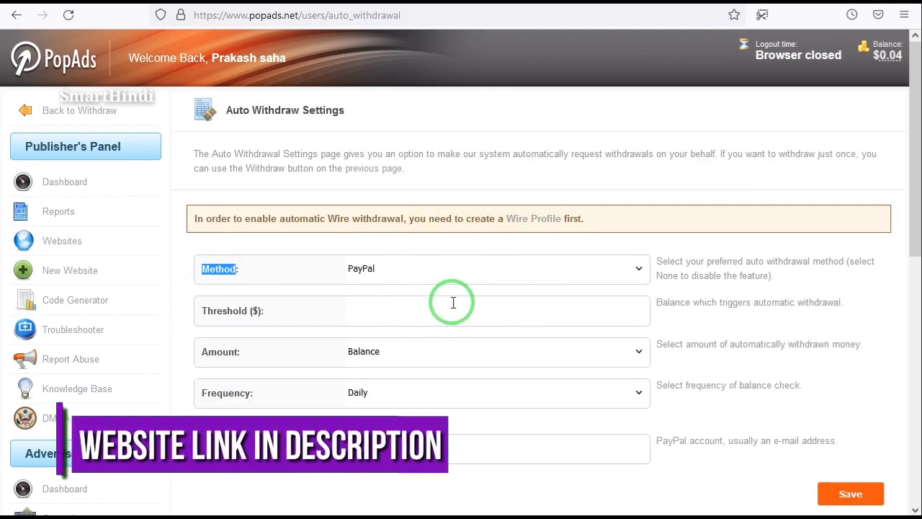
Set the automatic withdrawal amount to Balance and the balance check frequency to Daily
scroll(441, 268, down, 2)
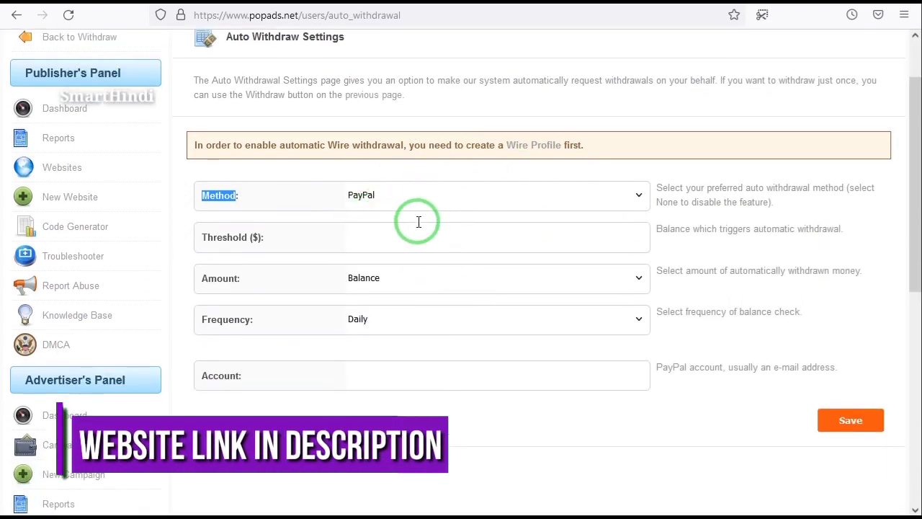
click(383, 231)
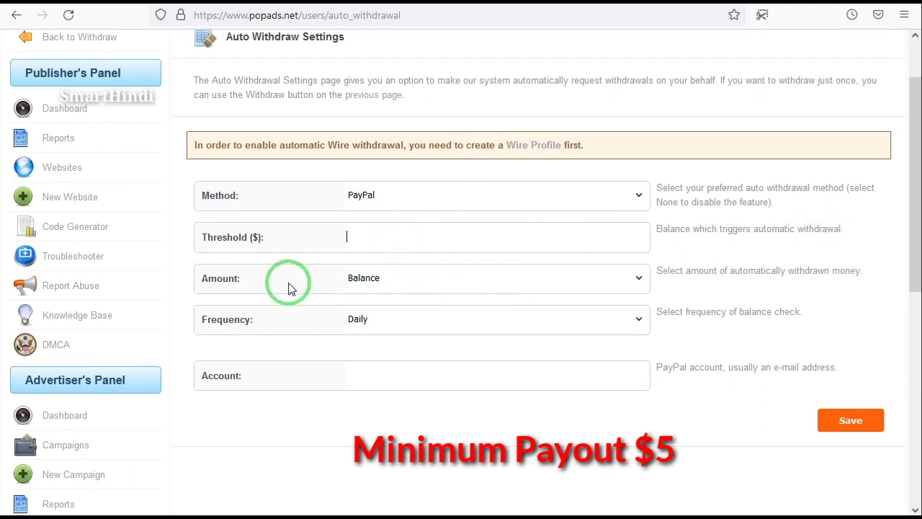
click(493, 287)
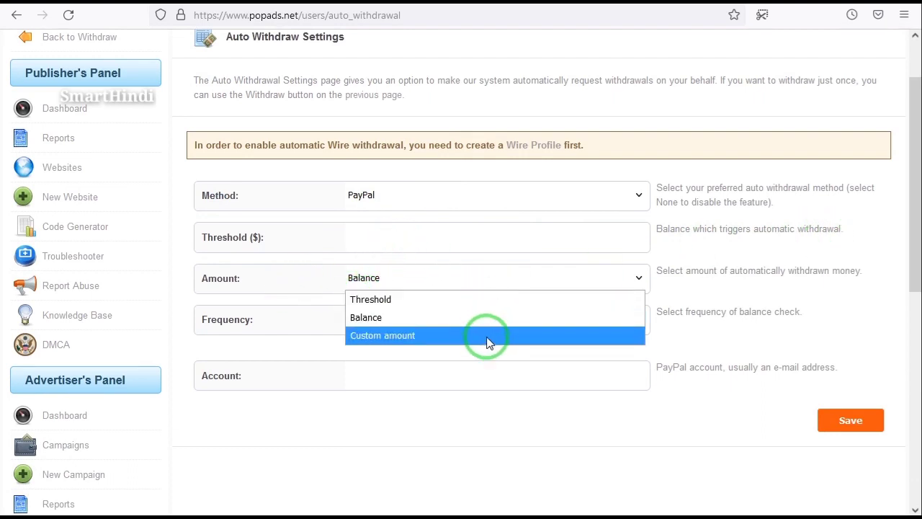
click(482, 318)
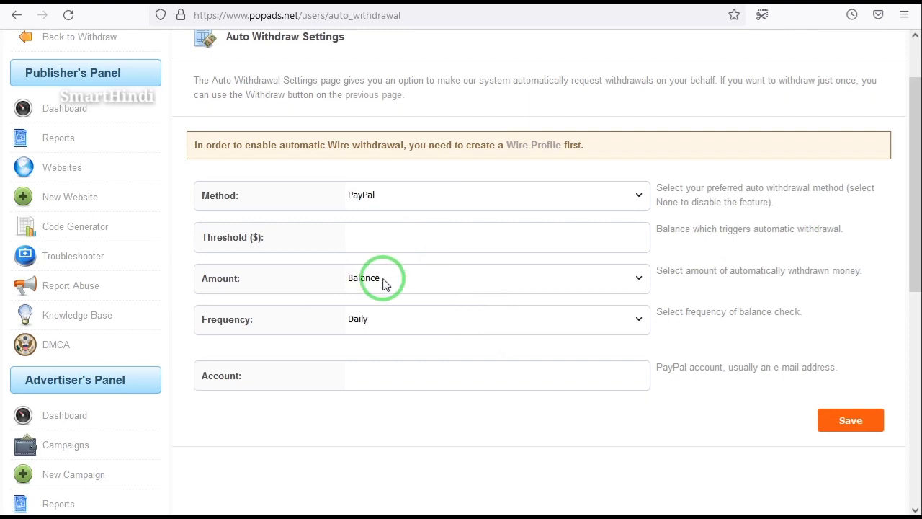
click(430, 315)
click(424, 342)
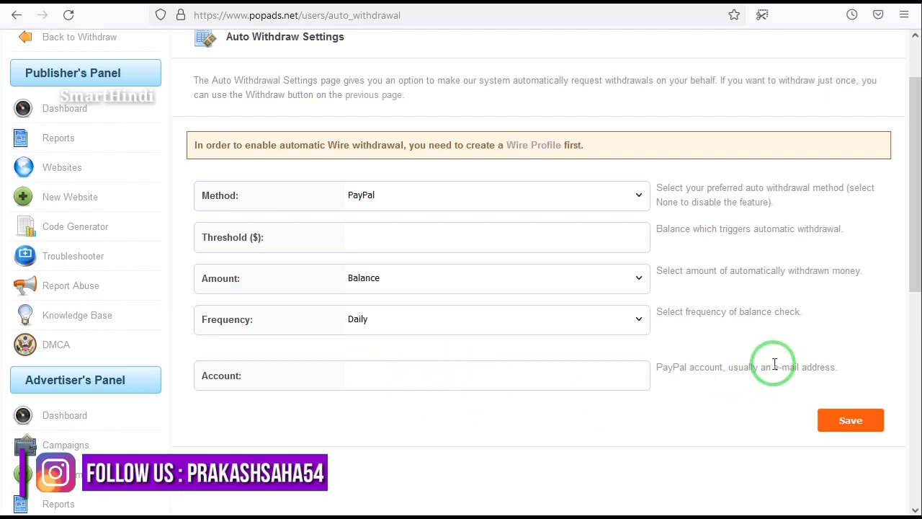
Review the PayPal account note and the threshold field, and try to save the auto withdrawal settings
drag(773, 367, 856, 371)
click(856, 371)
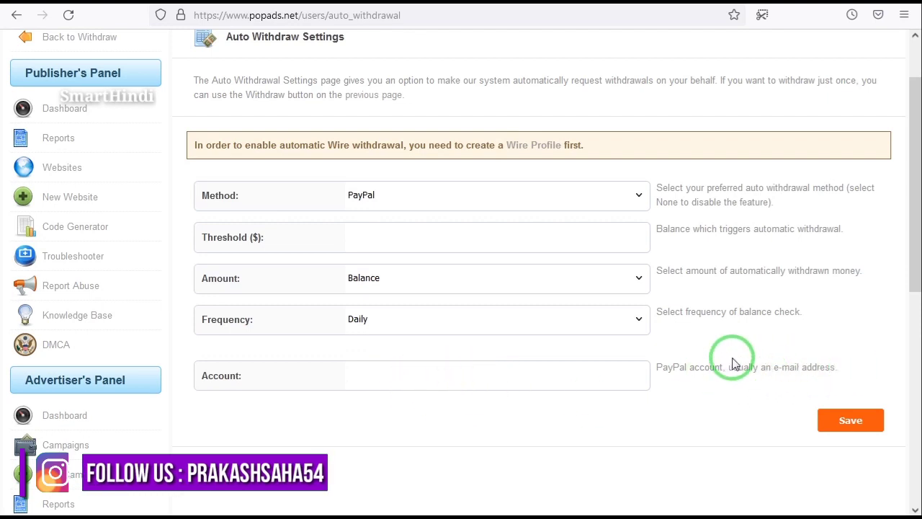
click(410, 244)
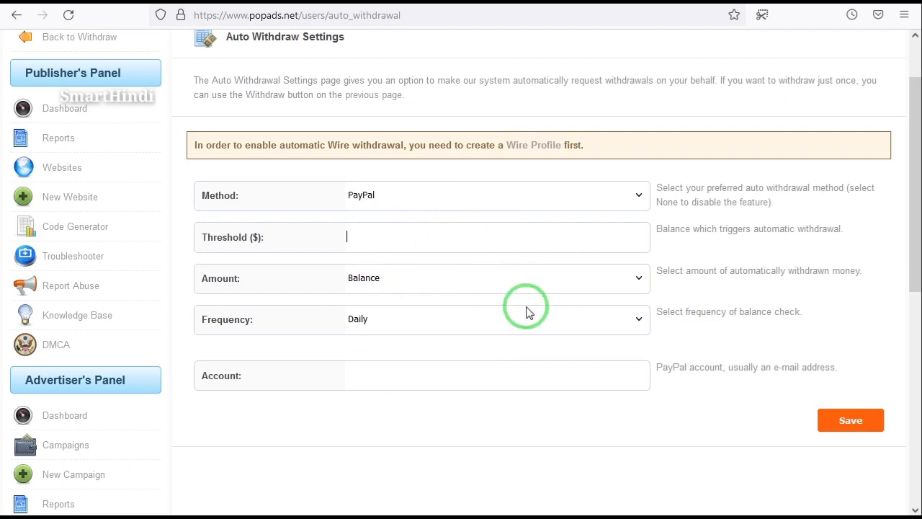
click(853, 424)
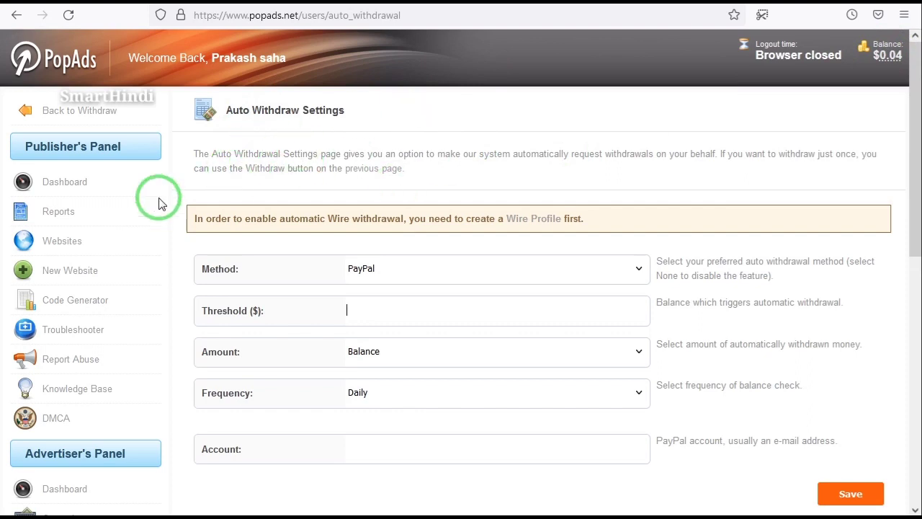
Return to the publisher dashboard and log out of the account from all computers
click(75, 184)
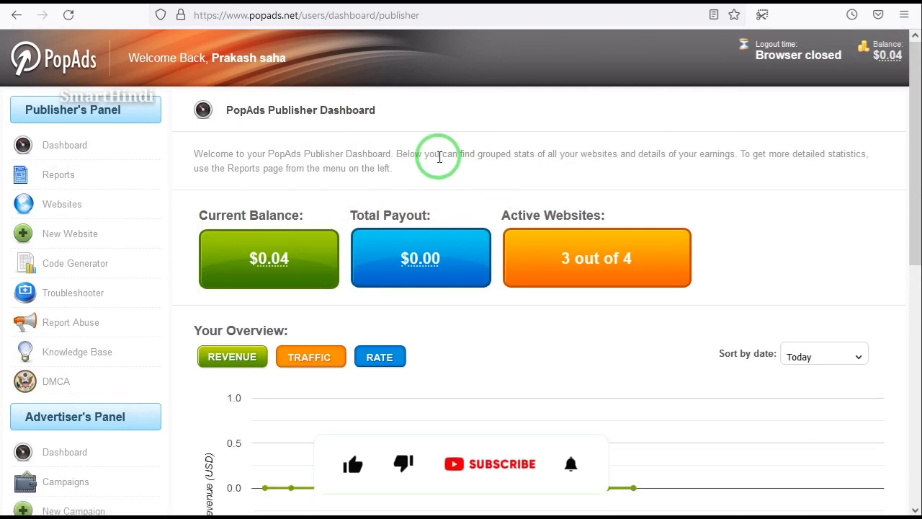
click(789, 61)
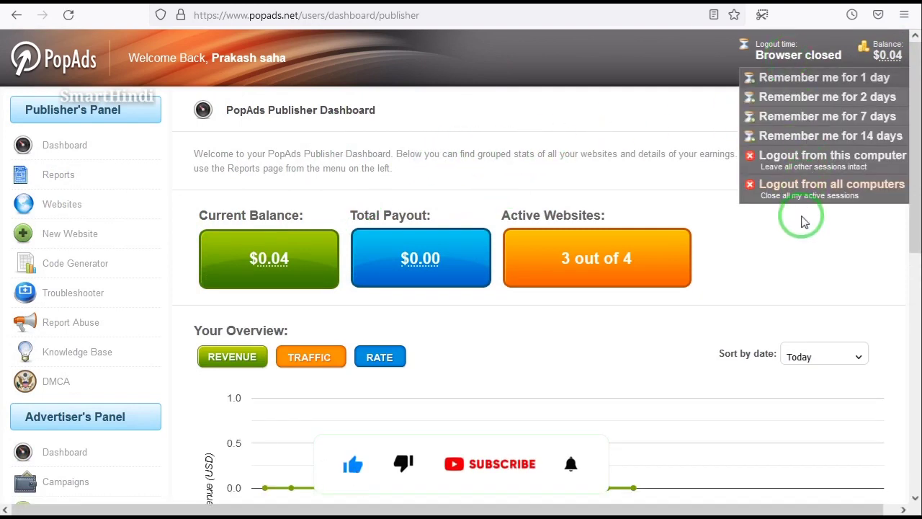
mouse_move(791, 52)
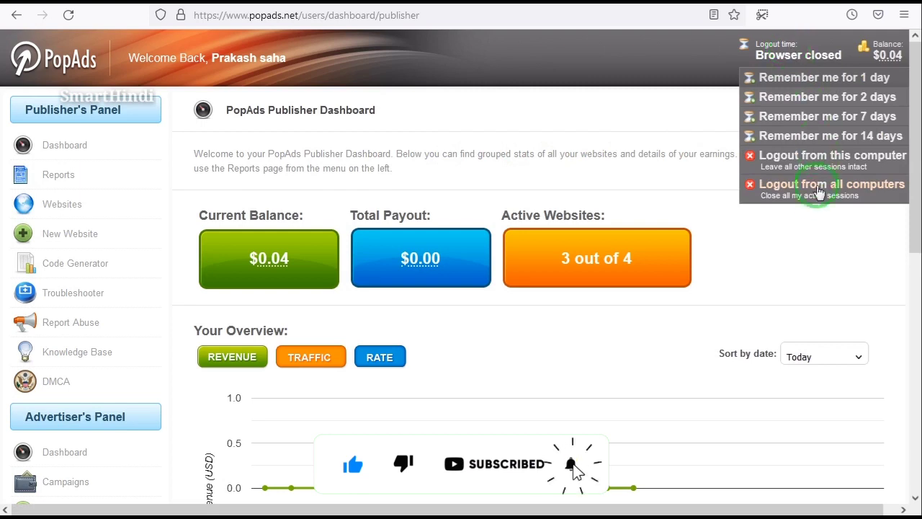
click(880, 99)
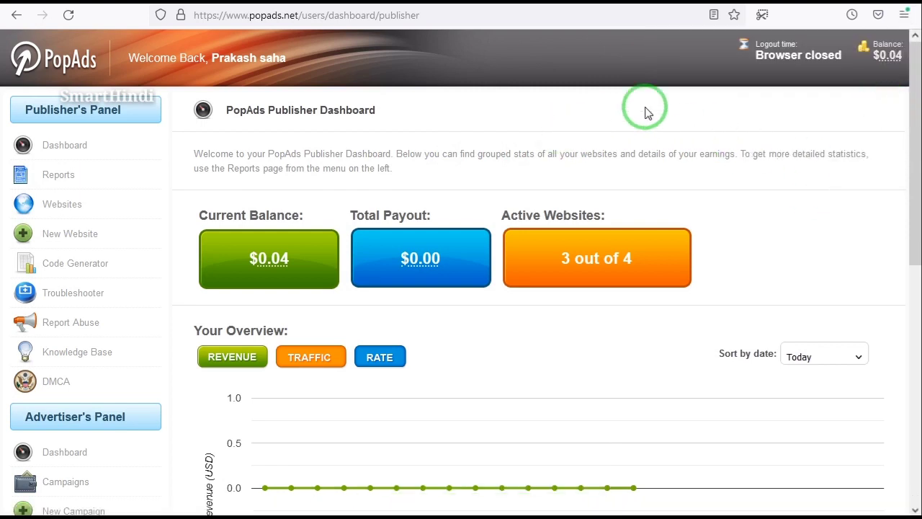
mouse_move(797, 63)
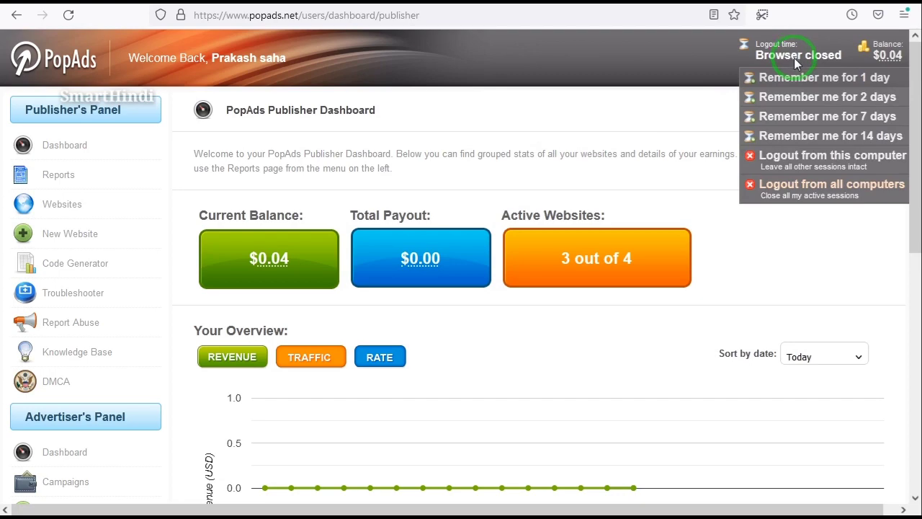
click(806, 185)
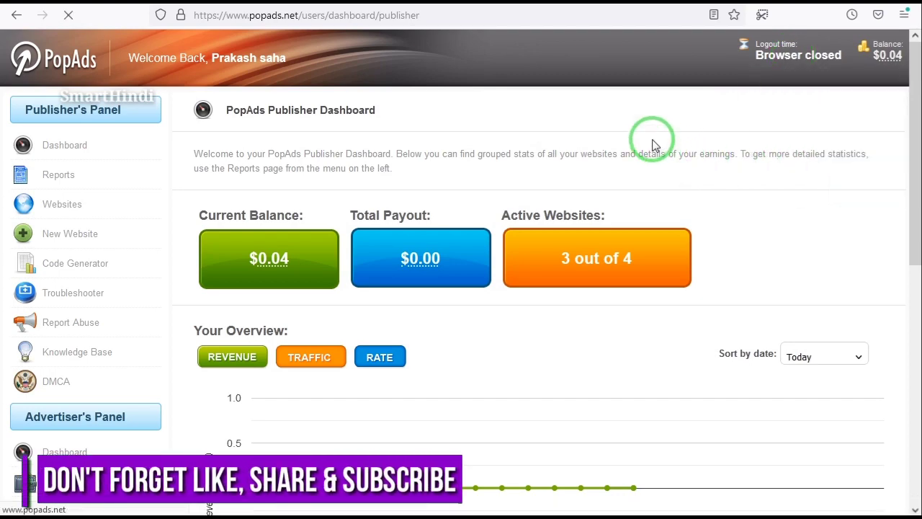